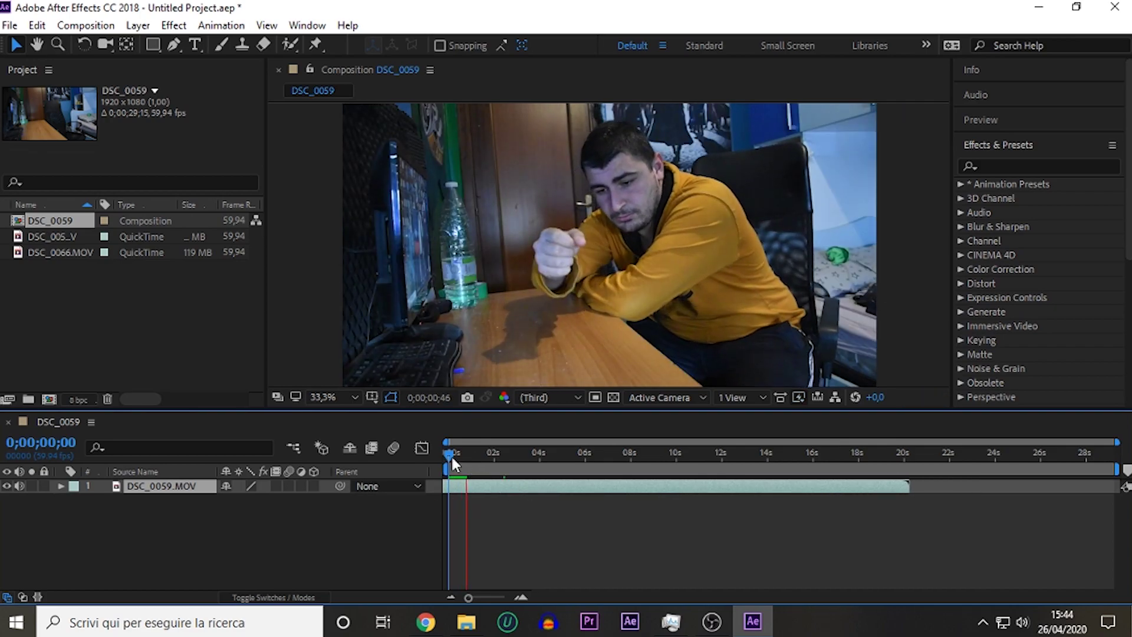
Trim DSC_0059 to a 0;00;06;03 section around the punch and open DSC_0059.MOV in layer view
{"action": "left_click_drag", "start_coordinate": [477, 456], "coordinate": [480, 458]}
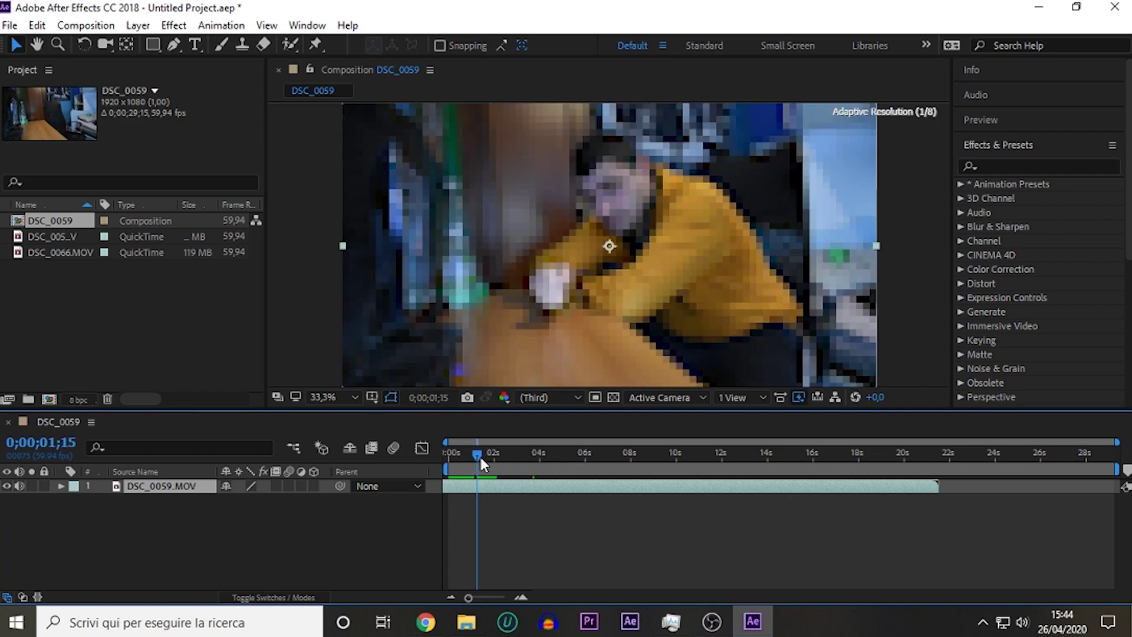
{"action": "left_click_drag", "start_coordinate": [483, 453], "coordinate": [625, 464]}
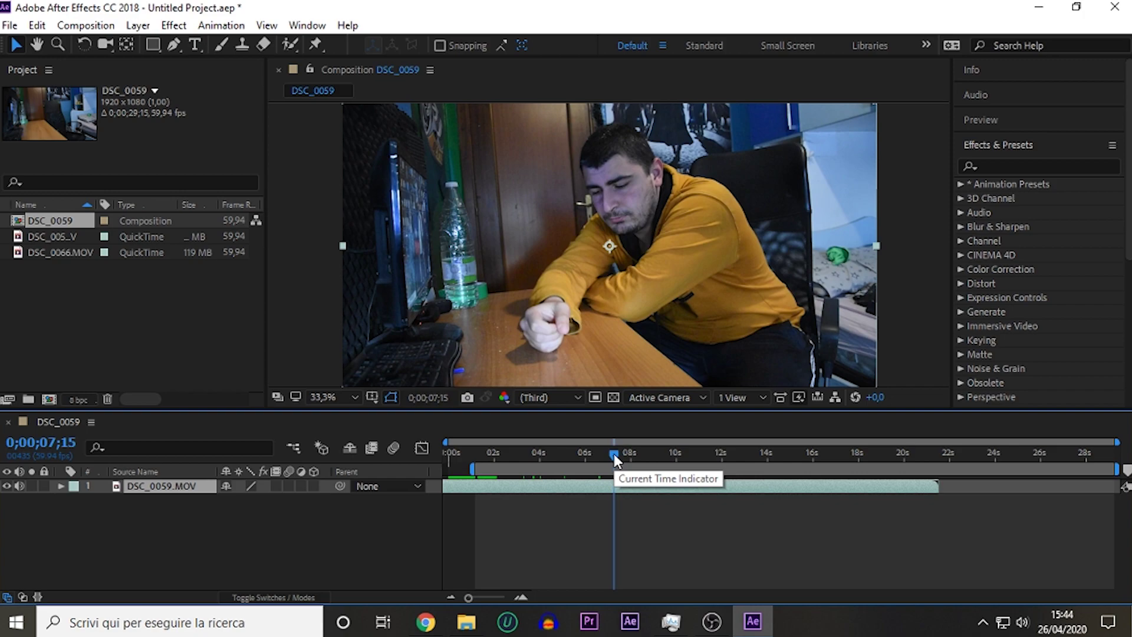
{"action": "right_click", "coordinate": [604, 472]}
{"action": "left_click", "coordinate": [644, 518]}
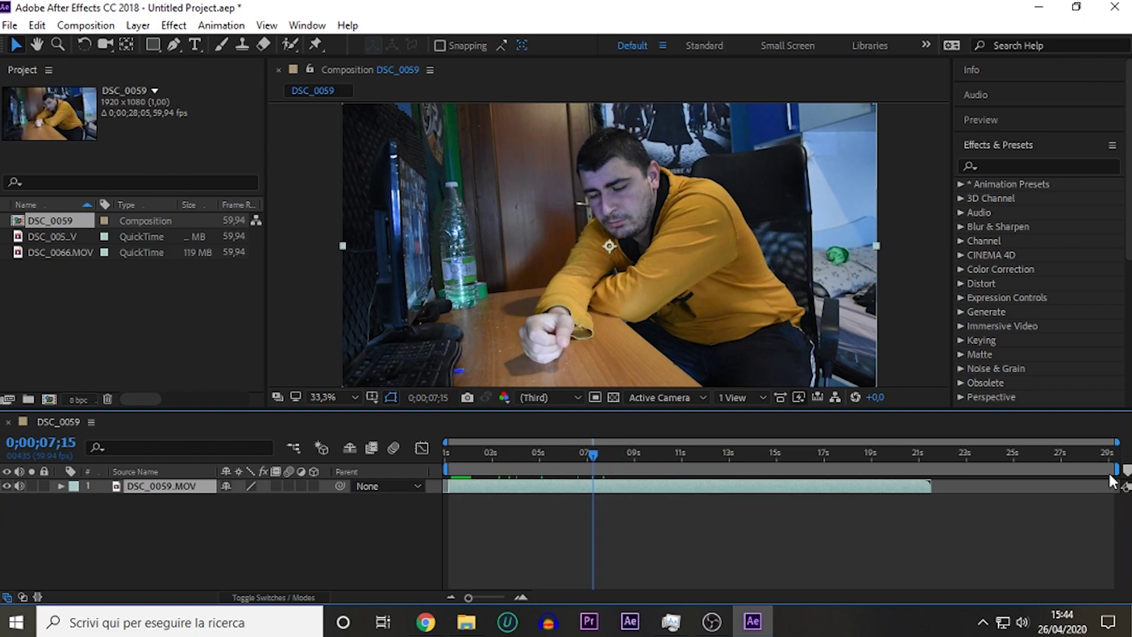
{"action": "right_click", "coordinate": [597, 471]}
{"action": "left_click", "coordinate": [645, 498]}
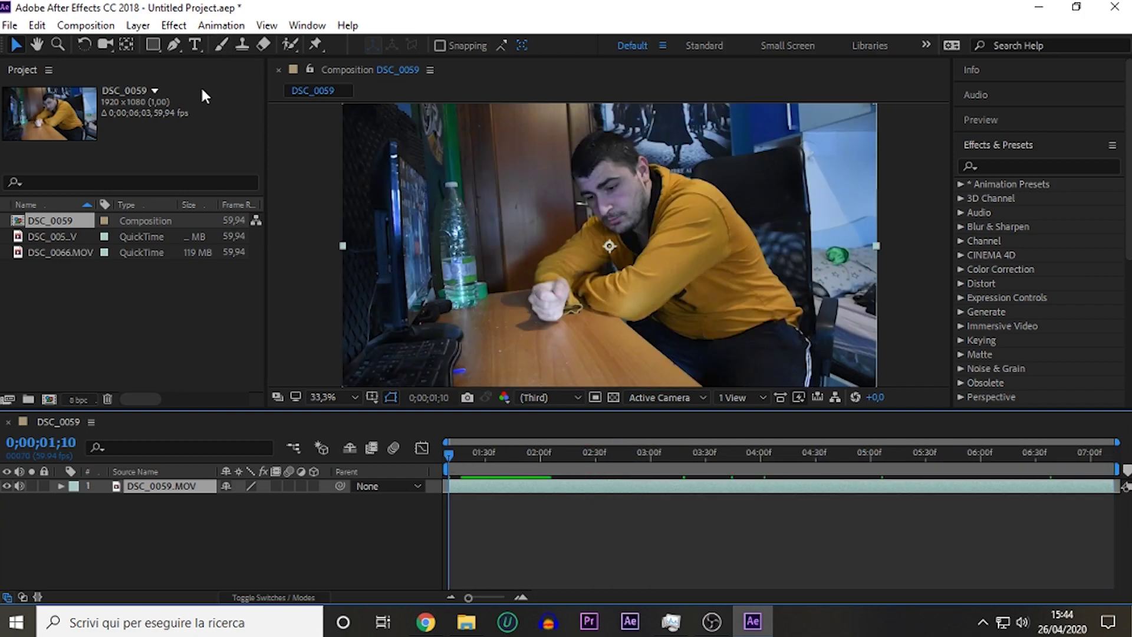
{"action": "key", "text": "slash"}
{"action": "double_click", "coordinate": [155, 485]}
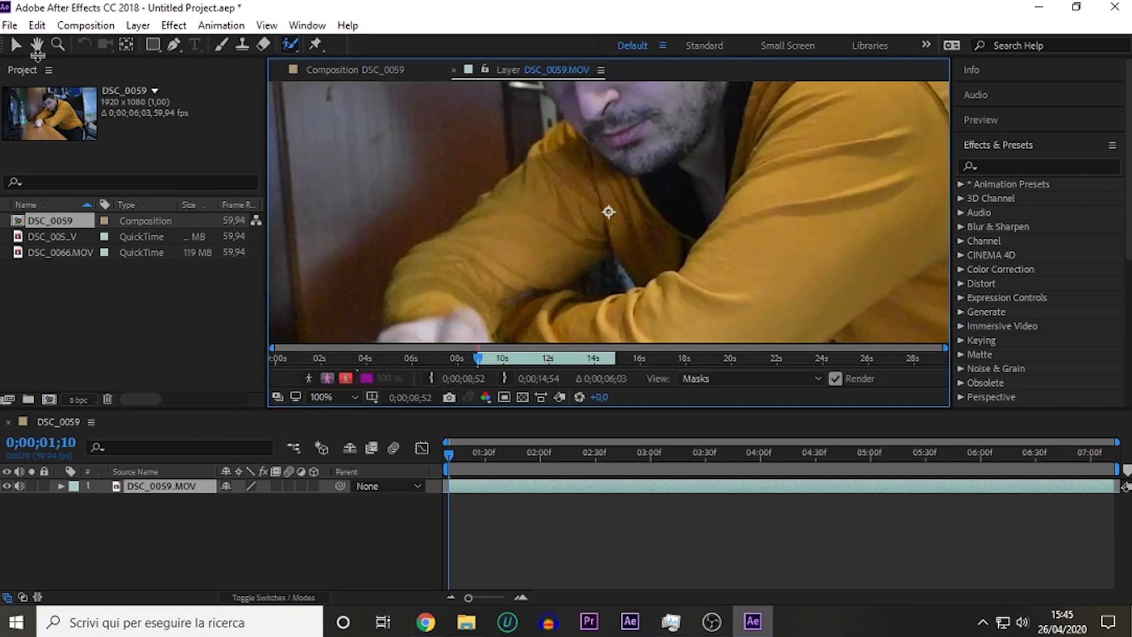
Paint a Roto Brush stroke over the fist and propagate it a few frames
{"action": "left_click_drag", "start_coordinate": [504, 247], "coordinate": [508, 171]}
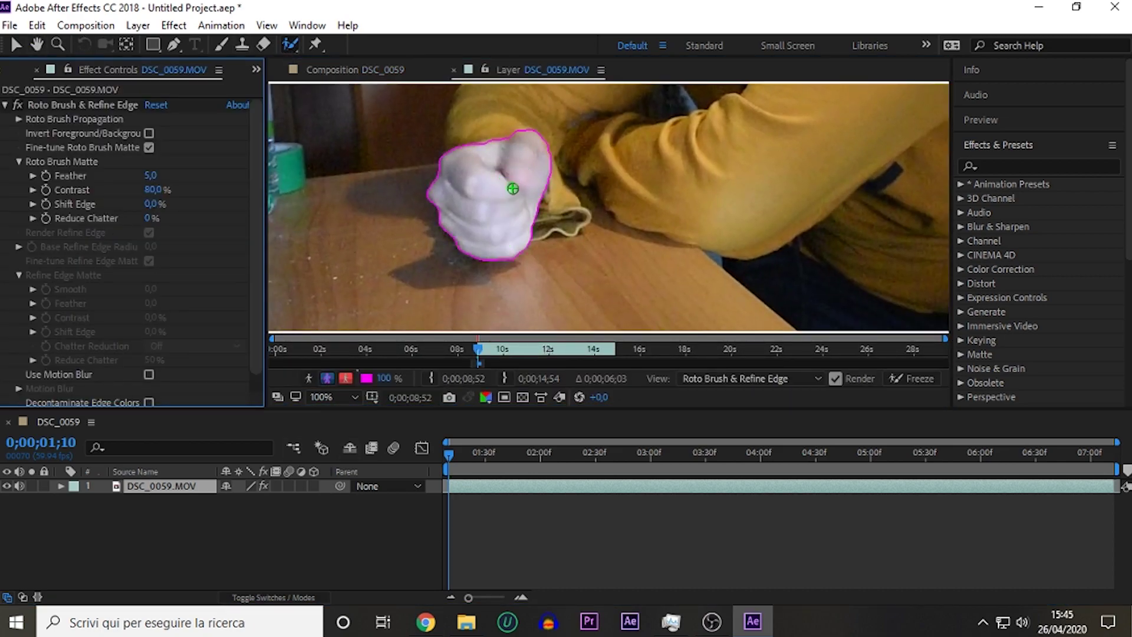
{"action": "scroll", "coordinate": [508, 171], "scroll_direction": "down", "scroll_amount": 2}
{"action": "left_click", "coordinate": [981, 120]}
{"action": "left_click", "coordinate": [1057, 143]}
{"action": "left_click", "coordinate": [1057, 142]}
{"action": "left_click", "coordinate": [1058, 143]}
{"action": "left_click", "coordinate": [1057, 143]}
{"action": "left_click", "coordinate": [1058, 143]}
Keep propagating the fist matte frame by frame through the next fifteen frames
{"action": "scroll", "coordinate": [589, 230], "scroll_direction": "down", "scroll_amount": 2}
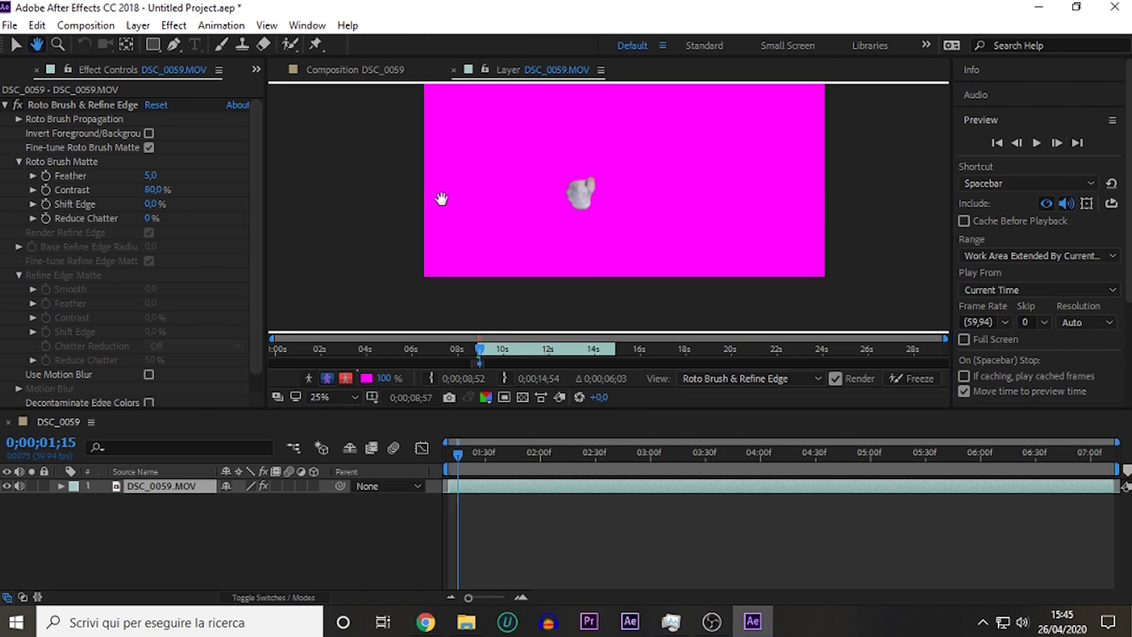
{"action": "scroll", "coordinate": [443, 197], "scroll_direction": "up", "scroll_amount": 2}
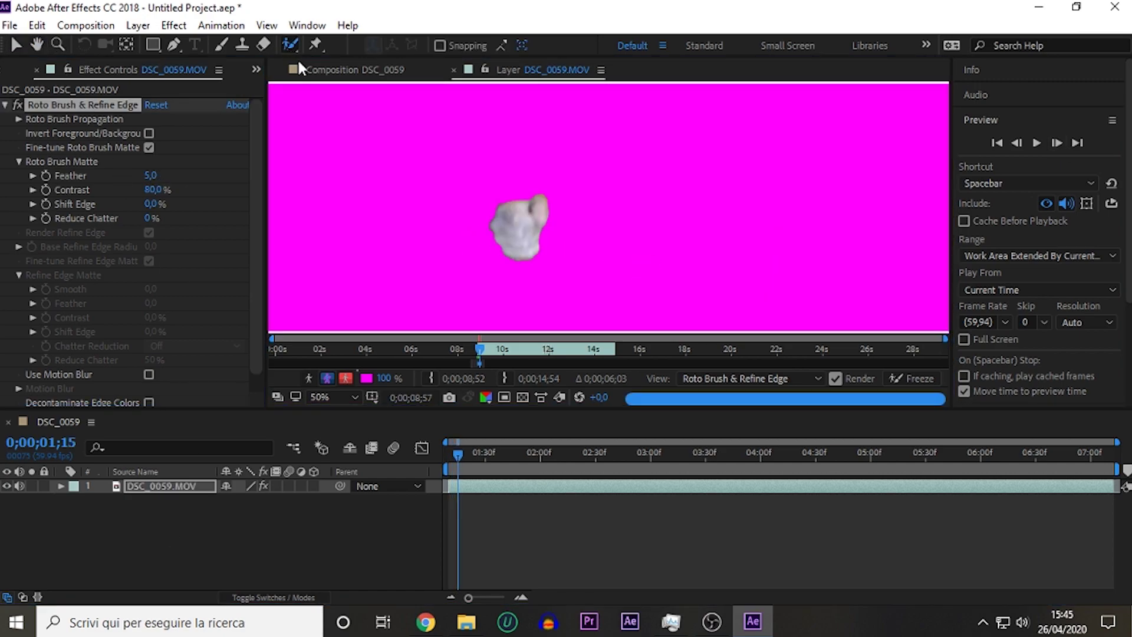
{"action": "left_click", "coordinate": [1055, 143]}
{"action": "left_click", "coordinate": [1056, 144]}
{"action": "left_click", "coordinate": [1055, 142]}
{"action": "left_click", "coordinate": [1055, 143]}
{"action": "left_click", "coordinate": [1055, 143]}
{"action": "left_click", "coordinate": [1055, 142]}
{"action": "left_click", "coordinate": [1056, 143]}
{"action": "left_click", "coordinate": [1056, 143]}
{"action": "left_click", "coordinate": [1055, 142]}
{"action": "left_click", "coordinate": [1055, 143]}
{"action": "left_click", "coordinate": [1055, 143]}
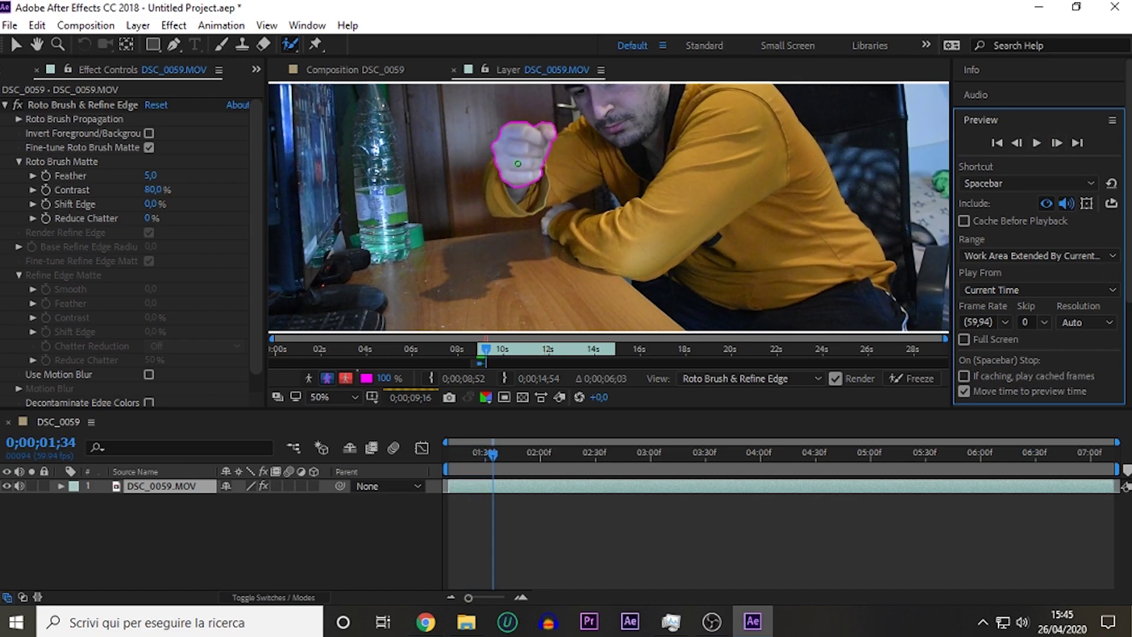
{"action": "left_click", "coordinate": [1056, 143]}
{"action": "left_click", "coordinate": [1055, 143]}
{"action": "left_click", "coordinate": [1056, 143]}
{"action": "left_click", "coordinate": [1055, 143]}
{"action": "left_click", "coordinate": [1056, 144]}
{"action": "left_click", "coordinate": [1055, 143]}
{"action": "left_click", "coordinate": [1055, 143]}
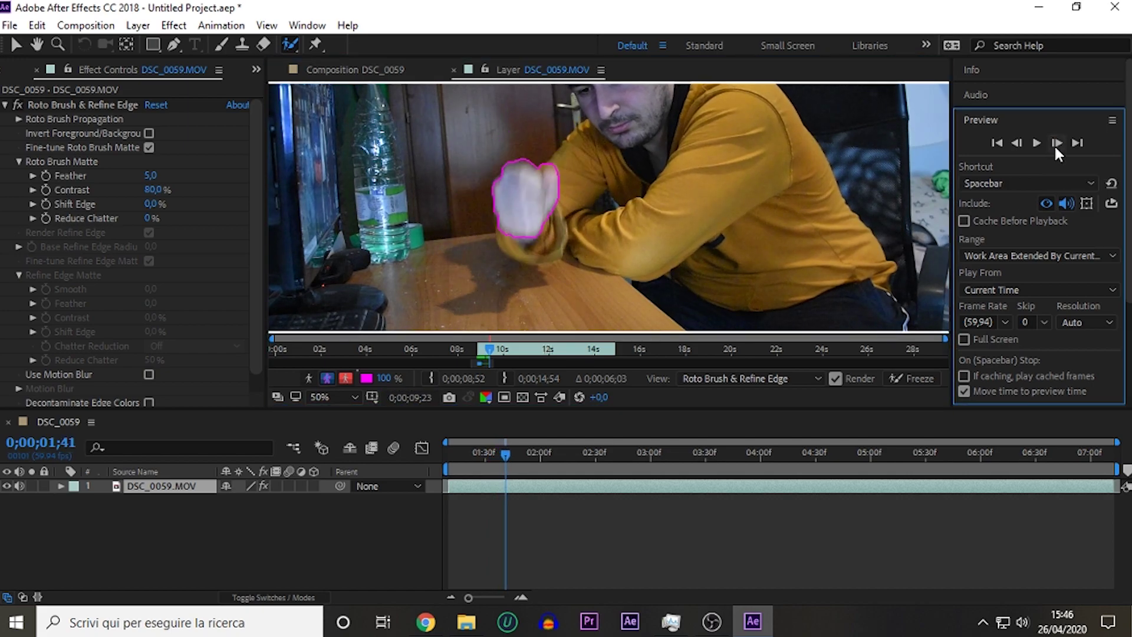
{"action": "left_click", "coordinate": [1055, 144]}
Subtract the stray area at the fist's top edge and check the matte at 0;00;01;43
{"action": "left_click_drag", "start_coordinate": [533, 180], "coordinate": [544, 177]}
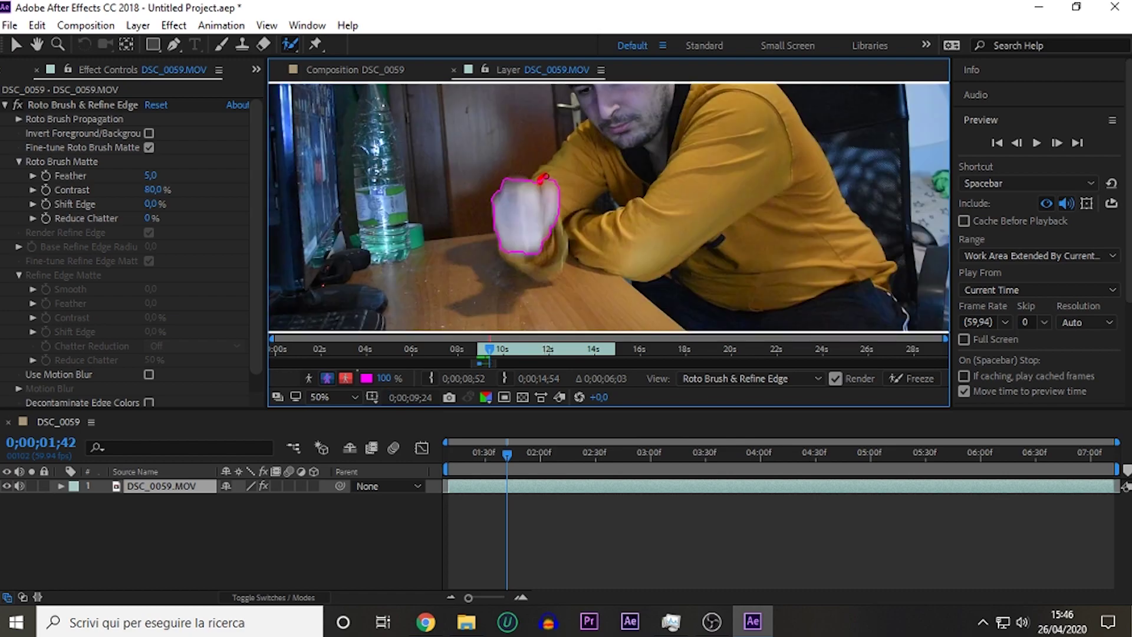
{"action": "left_click", "coordinate": [1057, 144]}
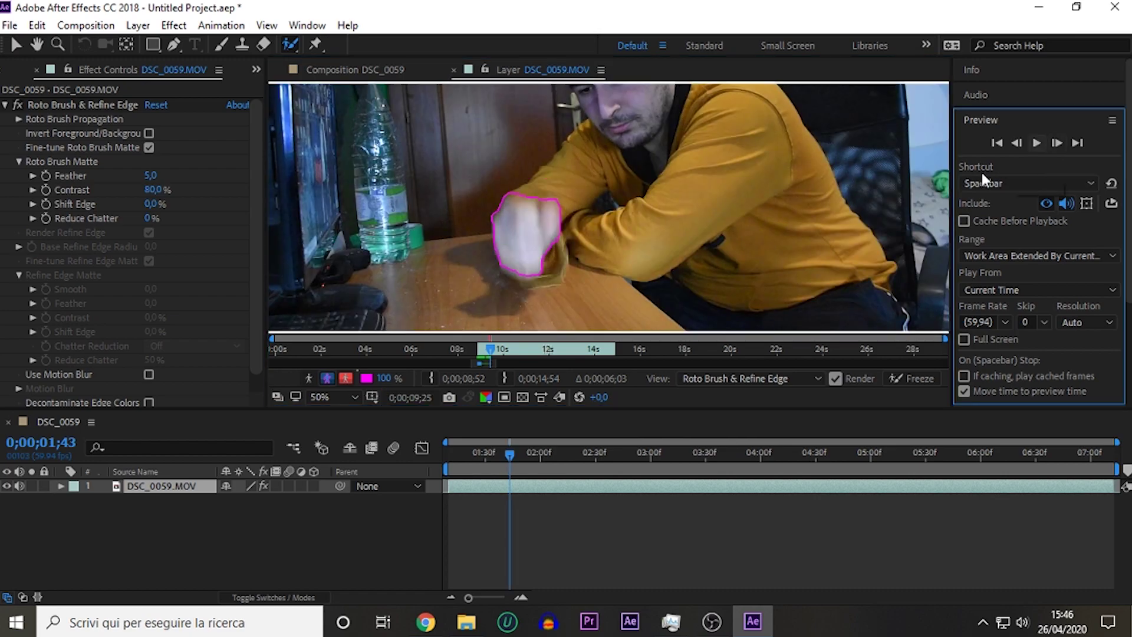
{"action": "key", "text": "Page_Down"}
{"action": "key", "text": "v"}
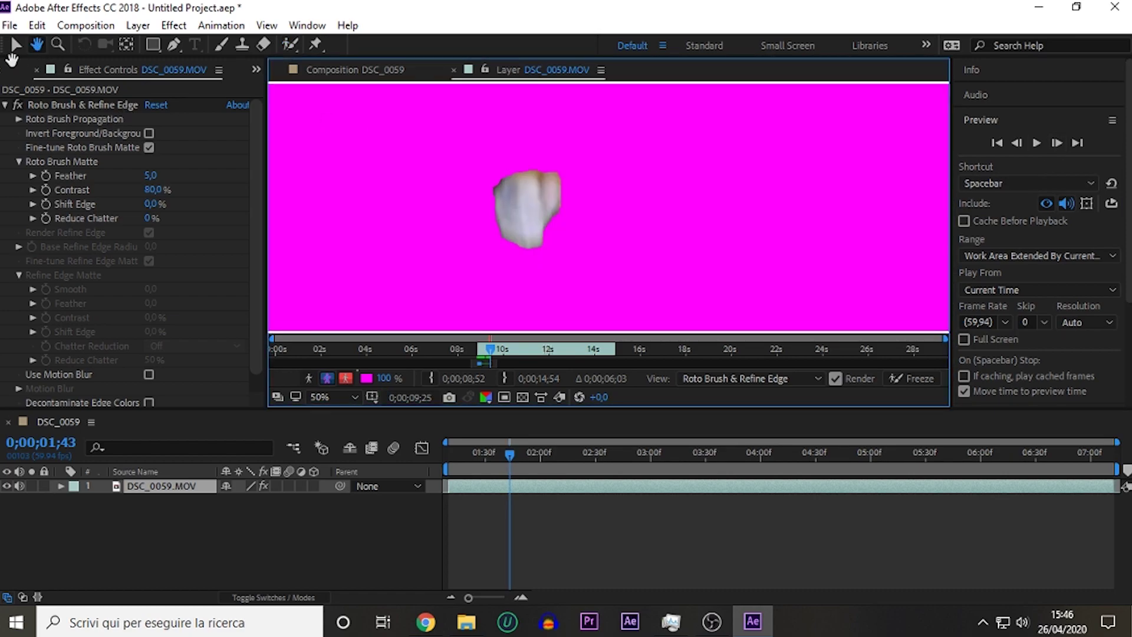
Add the missing top of the fist and a correction stroke to the matte, propagating between strokes
{"action": "left_click_drag", "start_coordinate": [543, 199], "coordinate": [556, 198]}
{"action": "left_click", "coordinate": [1057, 143]}
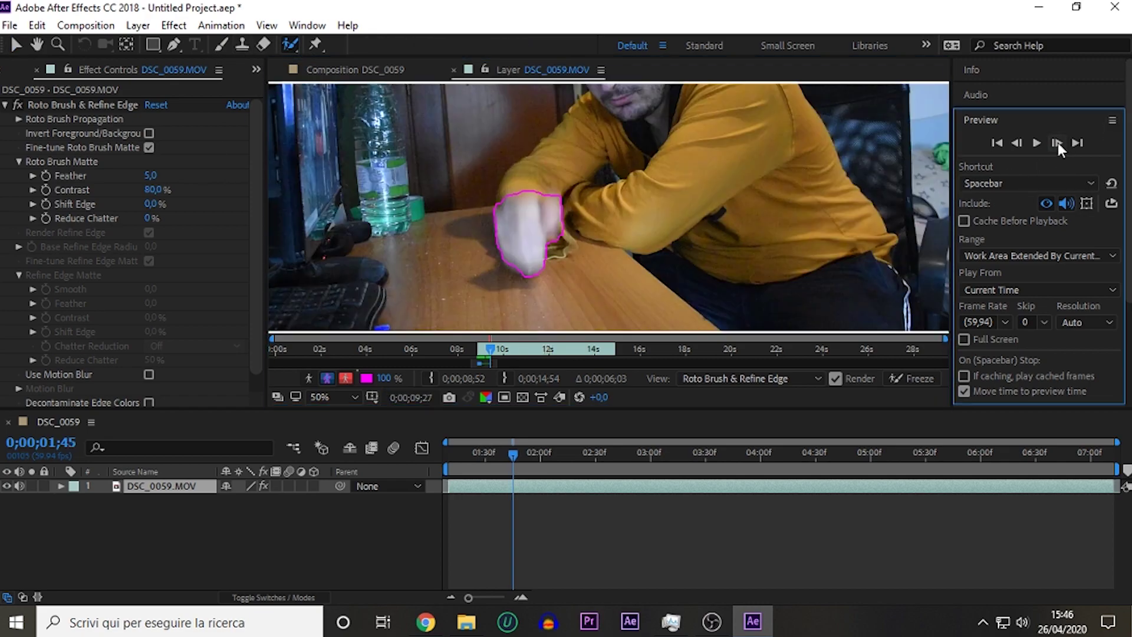
{"action": "left_click_drag", "start_coordinate": [515, 260], "coordinate": [522, 251]}
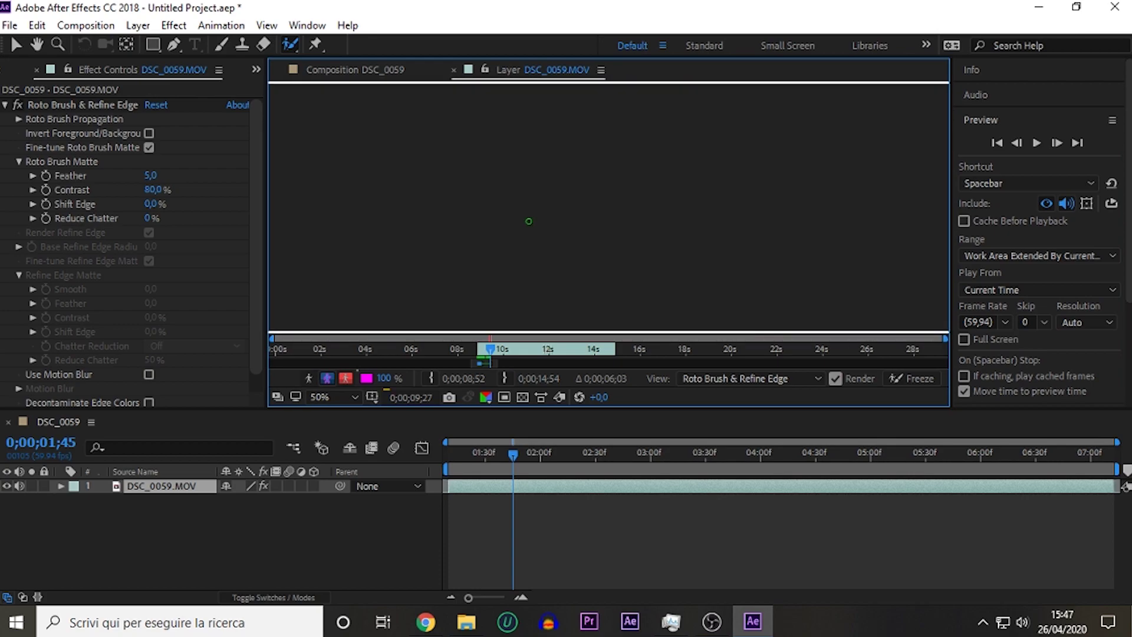
{"action": "left_click", "coordinate": [1057, 143]}
{"action": "left_click", "coordinate": [1057, 143]}
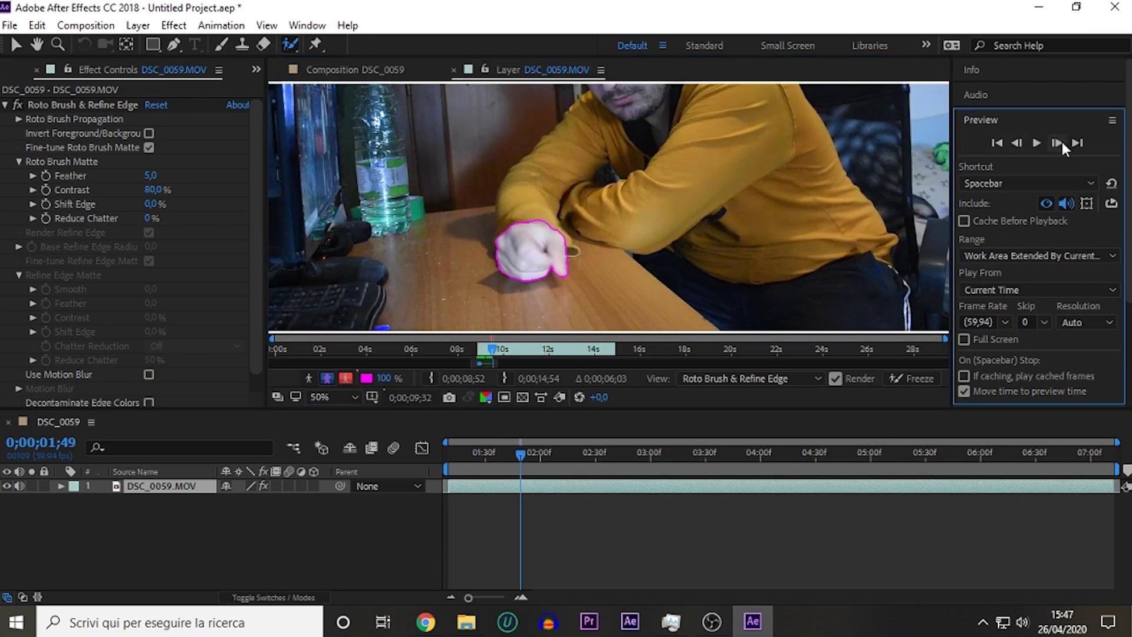
{"action": "left_click", "coordinate": [1063, 141]}
{"action": "left_click", "coordinate": [1062, 141]}
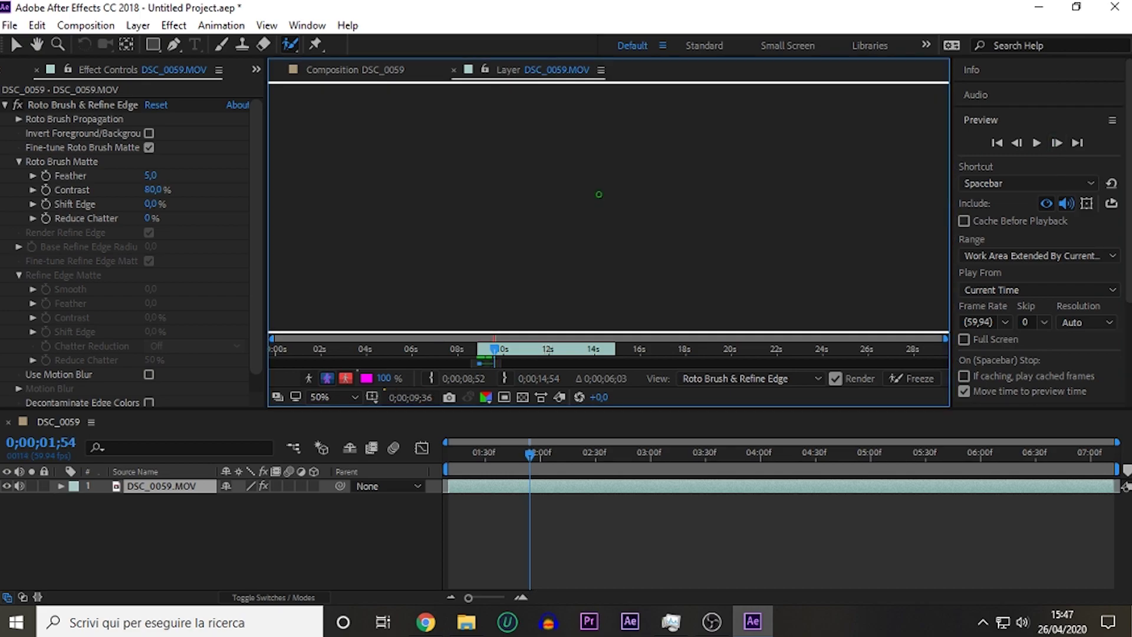
Inspect the hand matte up close, then propagate it onward frame by frame
{"action": "key", "text": "comma"}
{"action": "key", "text": "comma"}
{"action": "key", "text": "period"}
{"action": "key", "text": "period"}
{"action": "key", "text": "period"}
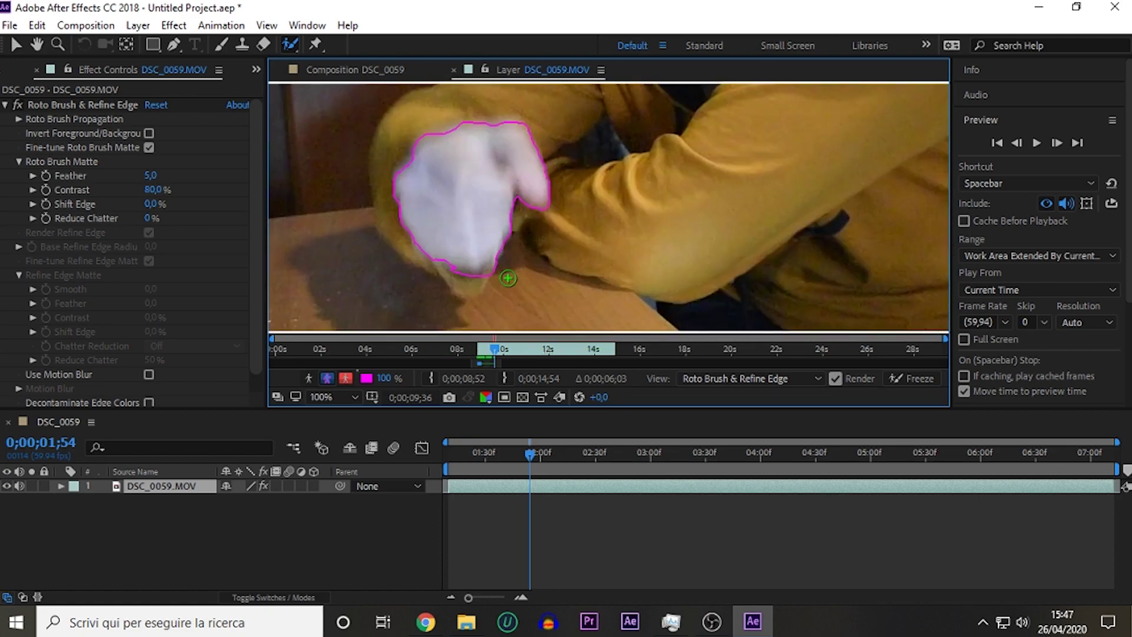
{"action": "key", "text": "comma"}
{"action": "key", "text": "Page_Down"}
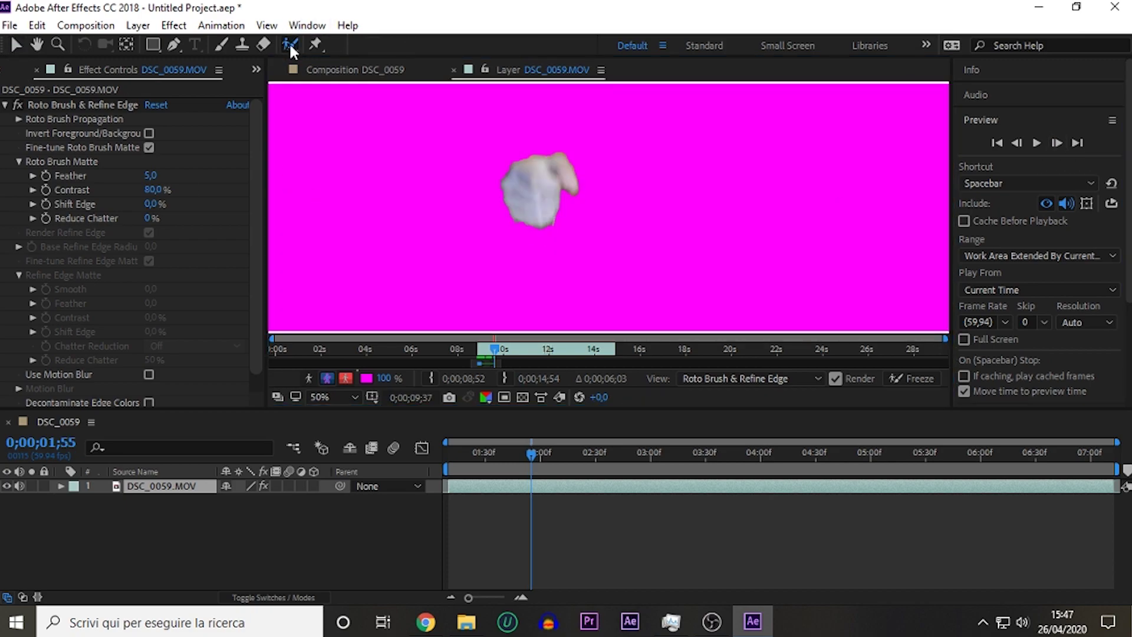
{"action": "left_click", "coordinate": [1056, 143]}
{"action": "left_click", "coordinate": [1057, 143]}
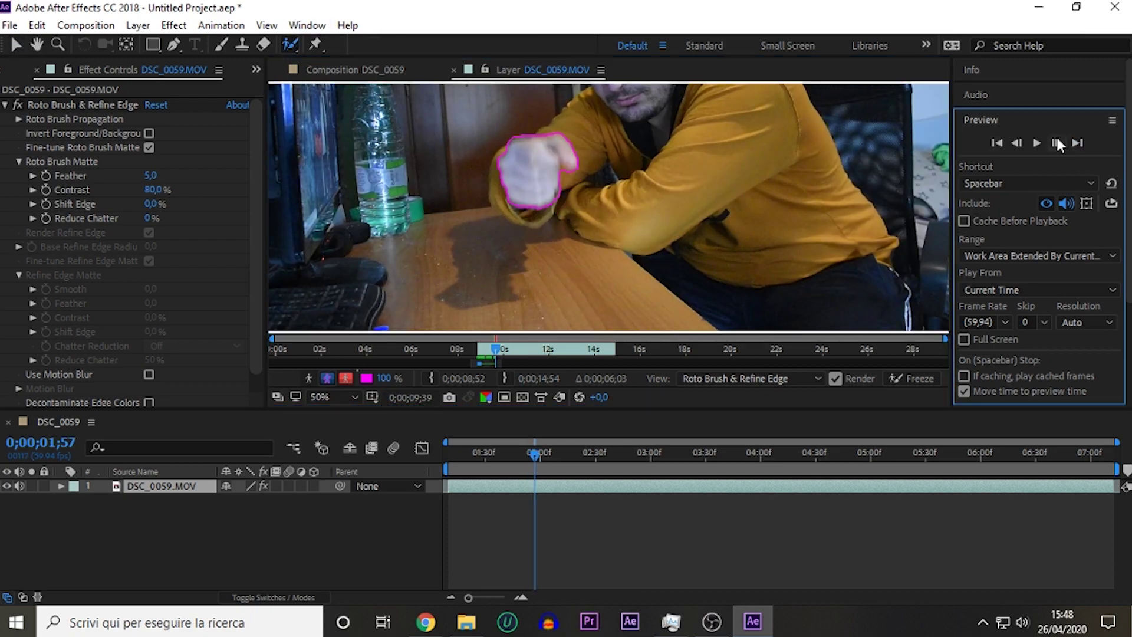
{"action": "left_click", "coordinate": [1057, 143]}
{"action": "left_click", "coordinate": [1057, 143]}
{"action": "left_click", "coordinate": [1057, 142]}
{"action": "left_click", "coordinate": [1057, 143]}
{"action": "left_click", "coordinate": [1057, 143]}
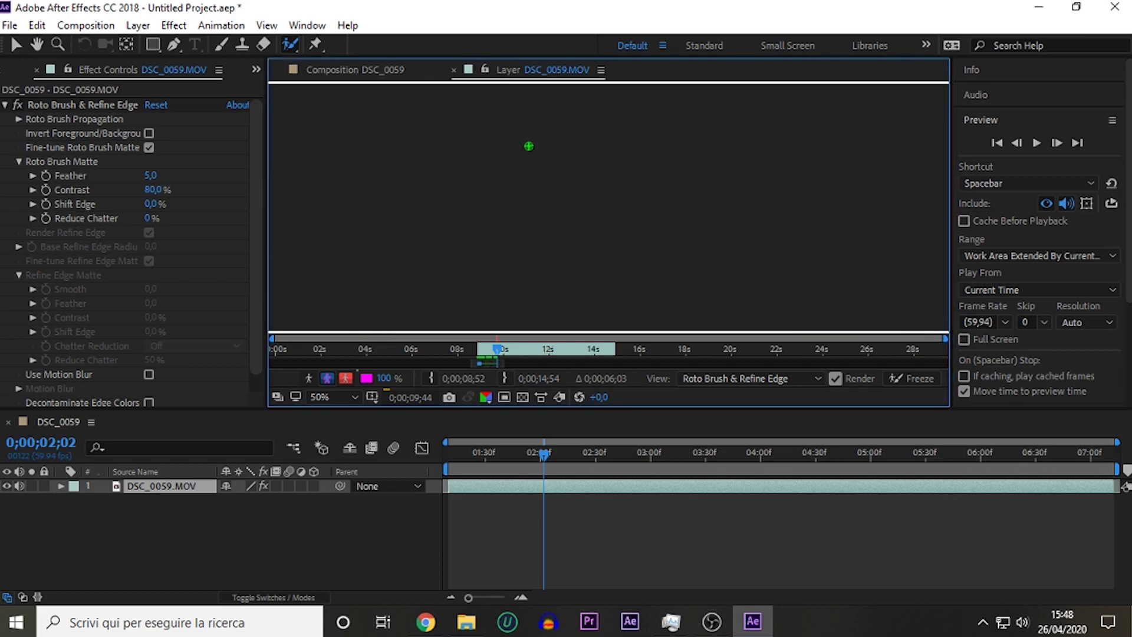
{"action": "left_click", "coordinate": [1056, 144]}
{"action": "left_click", "coordinate": [1056, 144]}
{"action": "left_click", "coordinate": [1056, 144]}
{"action": "left_click", "coordinate": [1055, 145]}
{"action": "left_click", "coordinate": [1056, 144]}
{"action": "left_click", "coordinate": [1054, 143]}
{"action": "left_click", "coordinate": [1054, 143]}
{"action": "left_click", "coordinate": [1055, 144]}
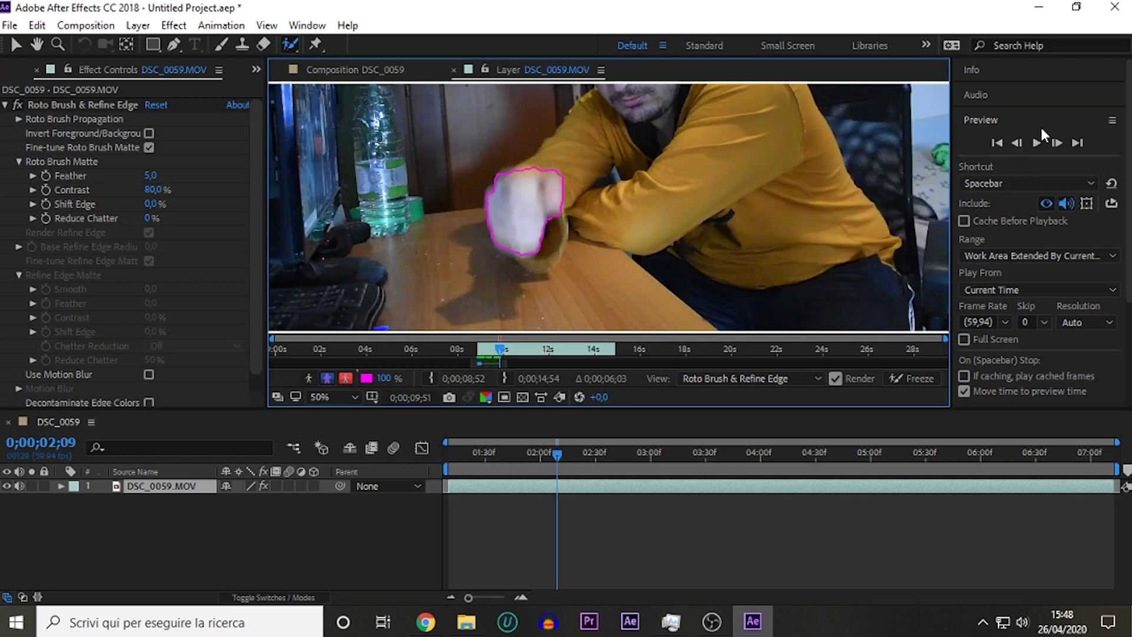
{"action": "left_click", "coordinate": [1058, 143]}
Subtract extra background from the fist matte and propagate it toward 0;00;02;29
{"action": "left_click_drag", "start_coordinate": [530, 206], "coordinate": [508, 220]}
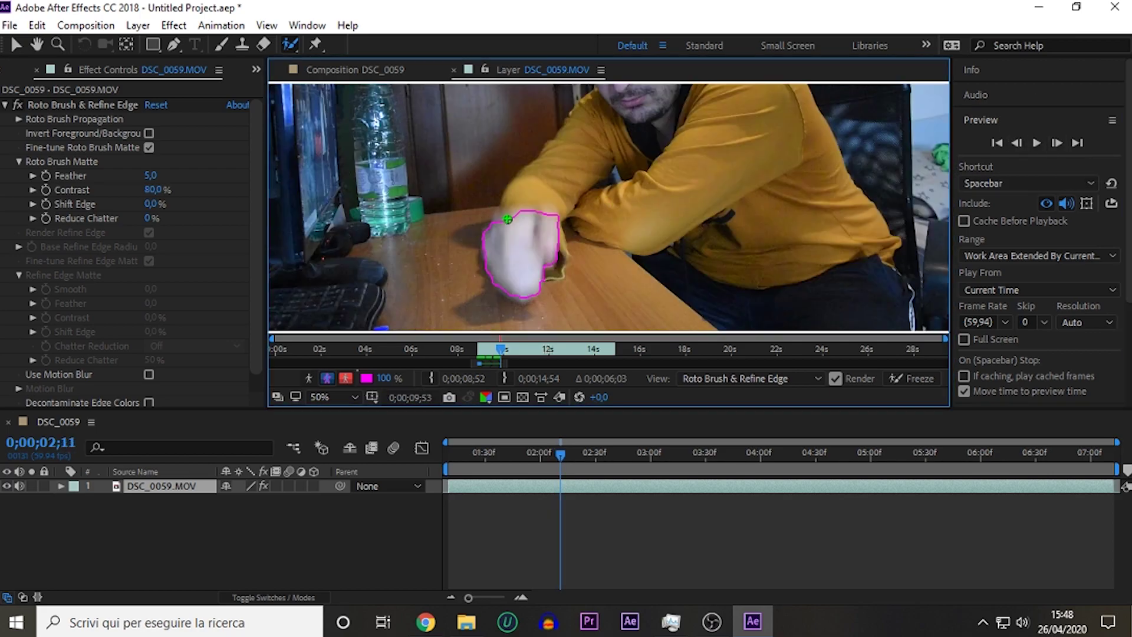
{"action": "left_click", "coordinate": [1057, 144]}
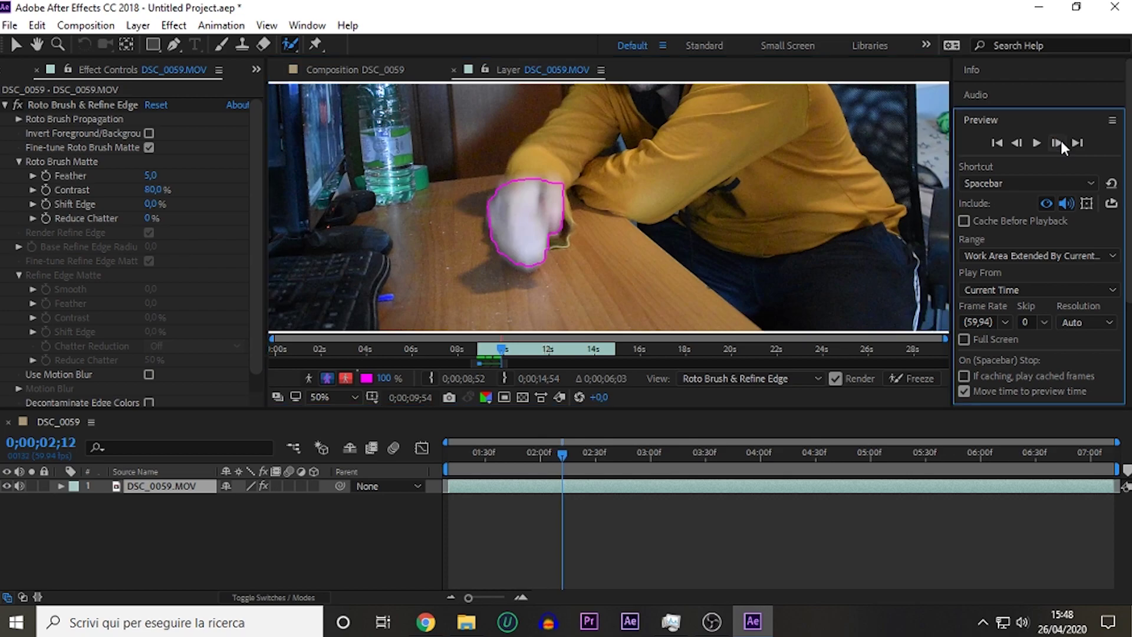
{"action": "left_click", "coordinate": [1057, 143]}
{"action": "key", "text": "v"}
{"action": "left_click", "coordinate": [1057, 143]}
{"action": "left_click", "coordinate": [1057, 144]}
{"action": "left_click", "coordinate": [289, 46]}
{"action": "left_click", "coordinate": [1057, 143]}
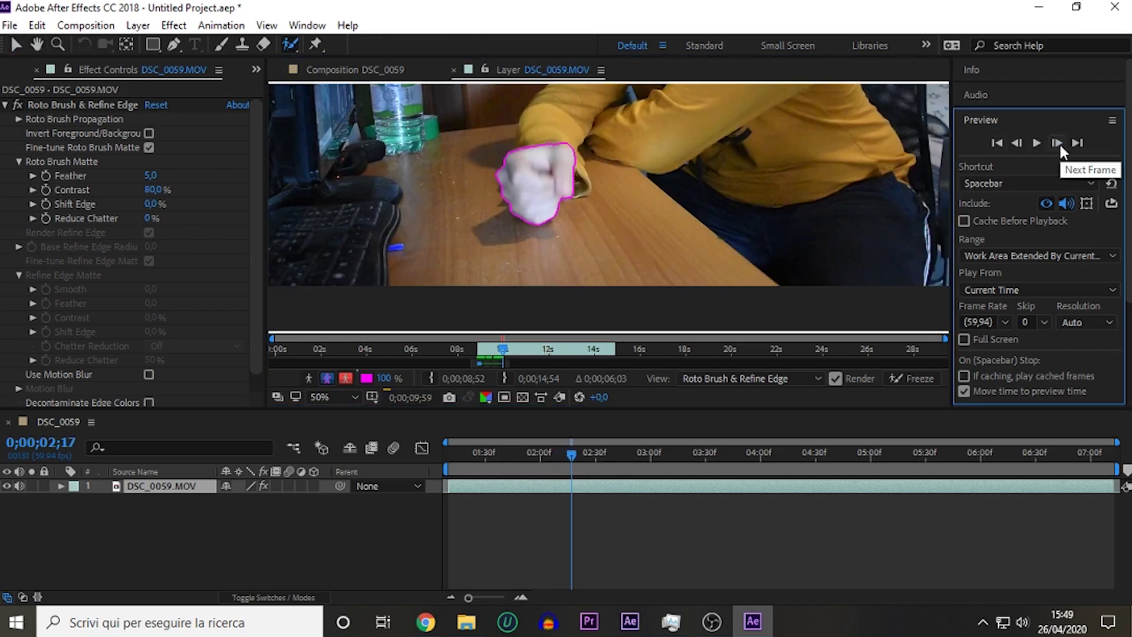
{"action": "left_click", "coordinate": [1057, 143]}
{"action": "left_click", "coordinate": [1058, 144]}
{"action": "left_click", "coordinate": [1057, 144]}
{"action": "left_click", "coordinate": [1058, 144]}
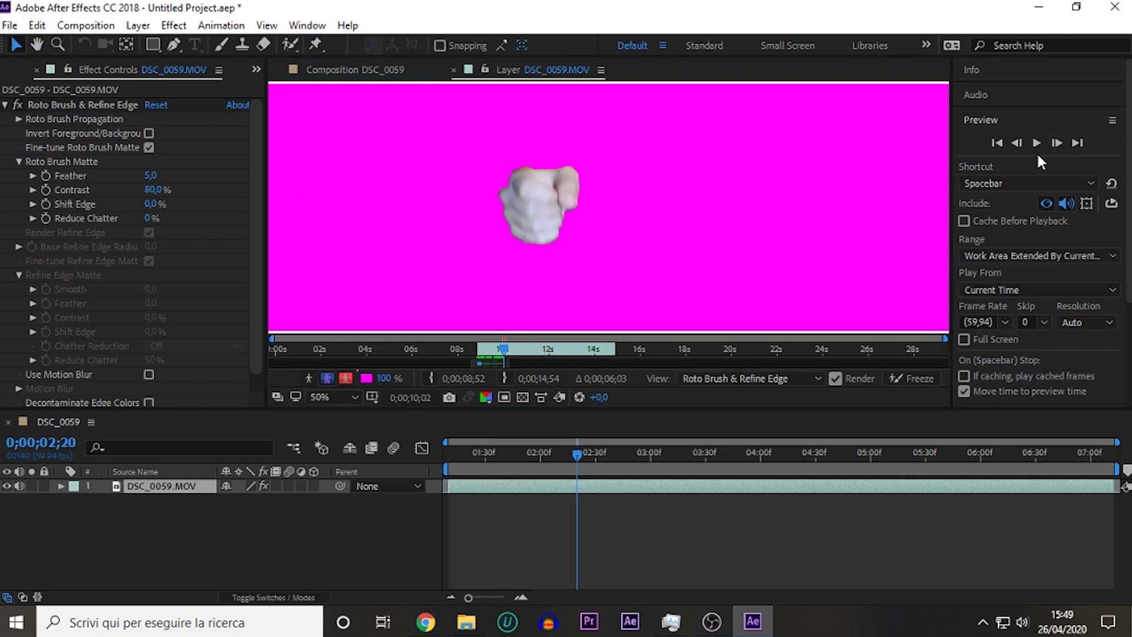
{"action": "left_click", "coordinate": [1057, 143]}
Propagate the fist matte five more frames
{"action": "left_click", "coordinate": [1057, 143]}
{"action": "left_click", "coordinate": [1057, 143]}
{"action": "left_click", "coordinate": [1057, 143]}
{"action": "left_click", "coordinate": [1057, 143]}
{"action": "left_click", "coordinate": [1057, 144]}
{"action": "left_click", "coordinate": [1057, 144]}
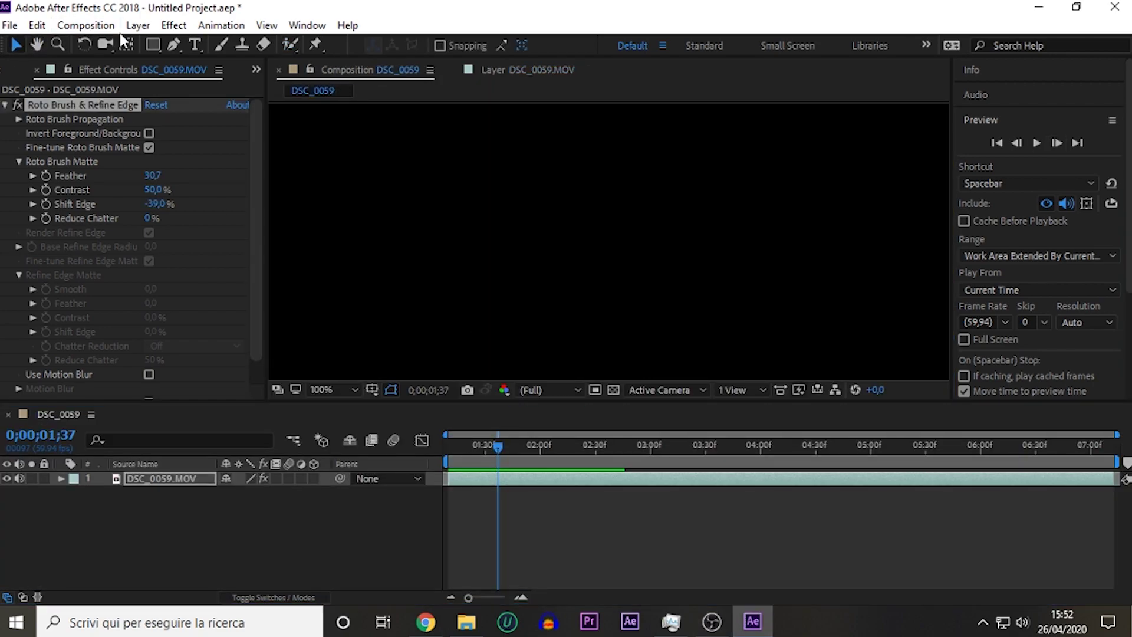
Create a new solid layer, Green Solid 1, filling the composition
{"action": "left_click", "coordinate": [137, 26]}
{"action": "mouse_move", "coordinate": [152, 41]}
{"action": "left_click", "coordinate": [431, 66]}
{"action": "left_click", "coordinate": [556, 410]}
Make the solid pure green #00FF00 and end the work area around 0;00;02;46
{"action": "type", "text": "00FF00"}
{"action": "key", "text": "Return"}
{"action": "key", "text": "Return"}
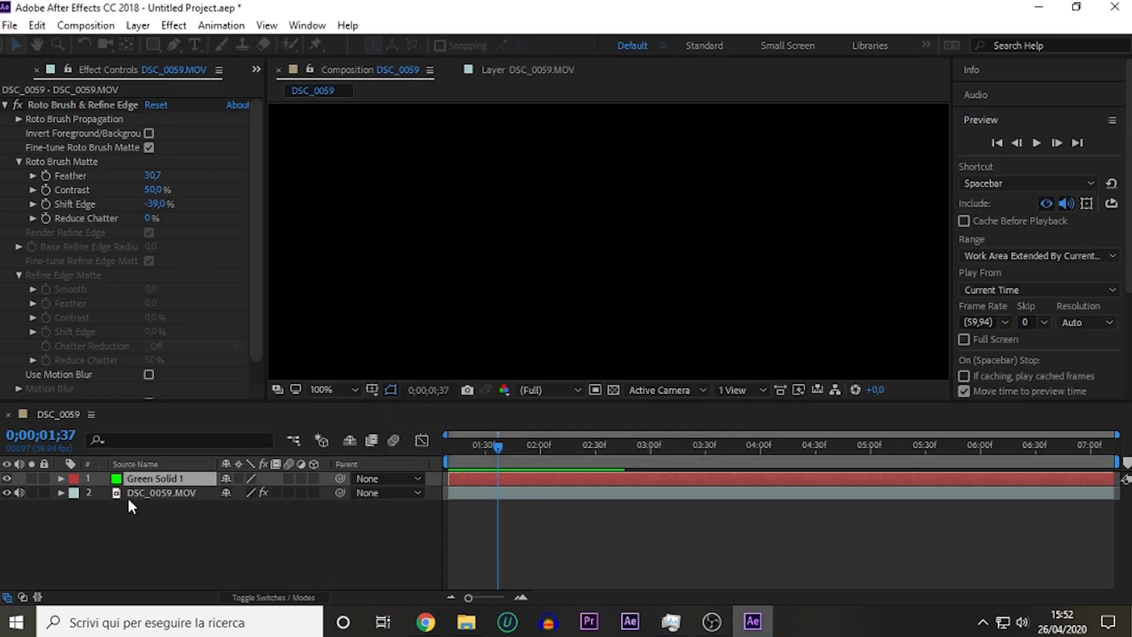
{"action": "left_click_drag", "start_coordinate": [637, 447], "coordinate": [625, 449]}
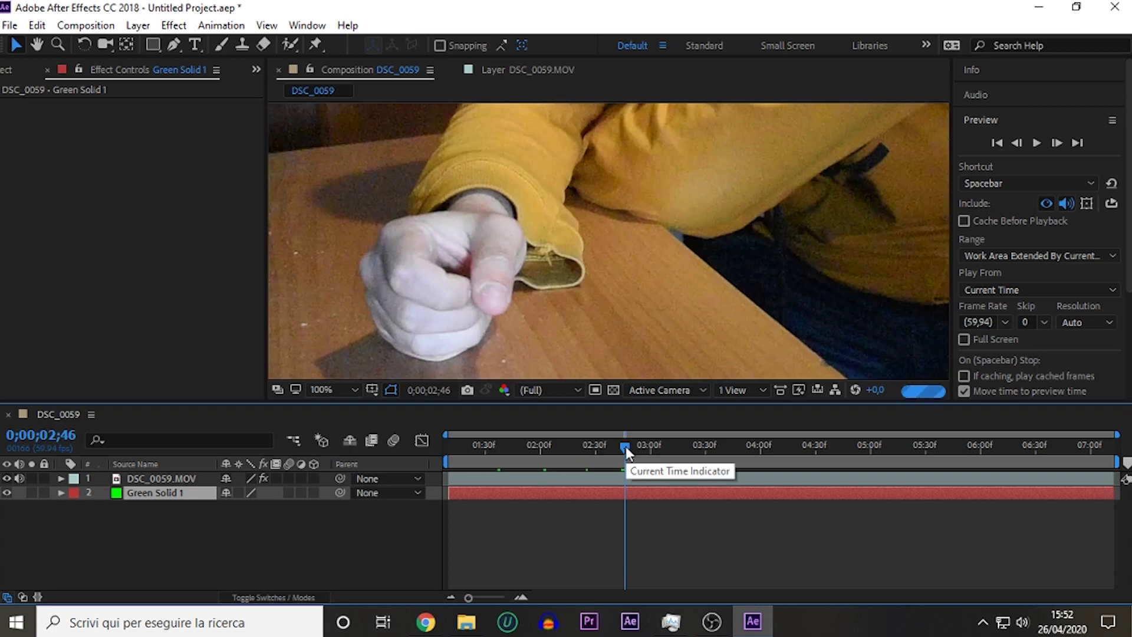
{"action": "mouse_move", "coordinate": [1117, 462]}
{"action": "left_mouse_down"}
{"action": "mouse_move", "coordinate": [625, 462]}
{"action": "mouse_move", "coordinate": [614, 452]}
{"action": "left_mouse_up"}
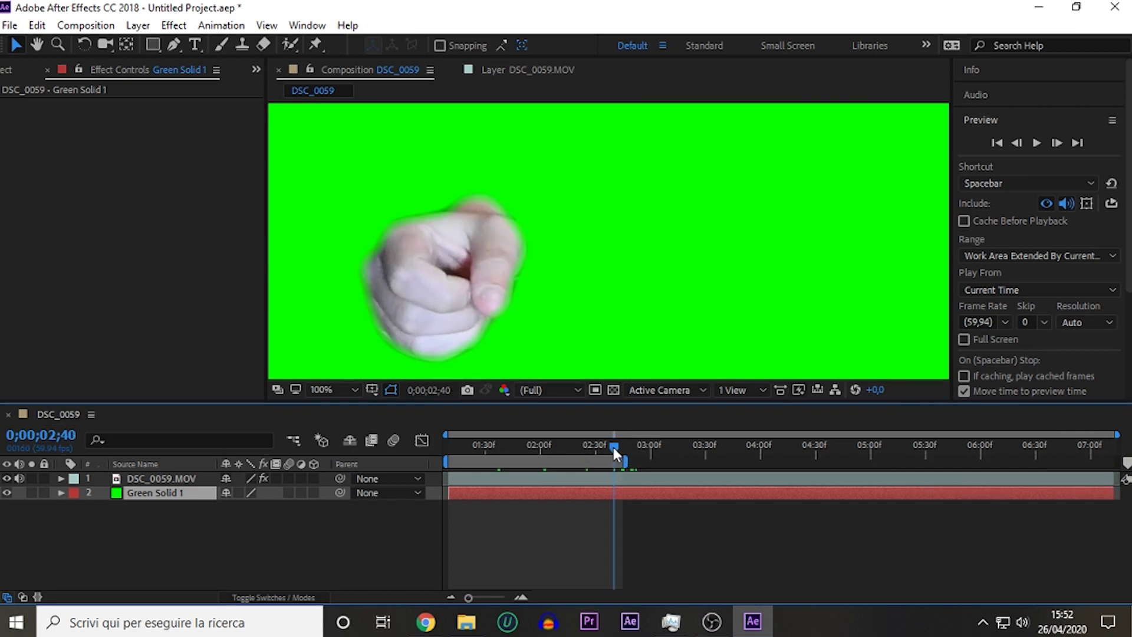
Render the composition to green screen hand.avi through the Render Queue
{"action": "key", "text": "ctrl+m"}
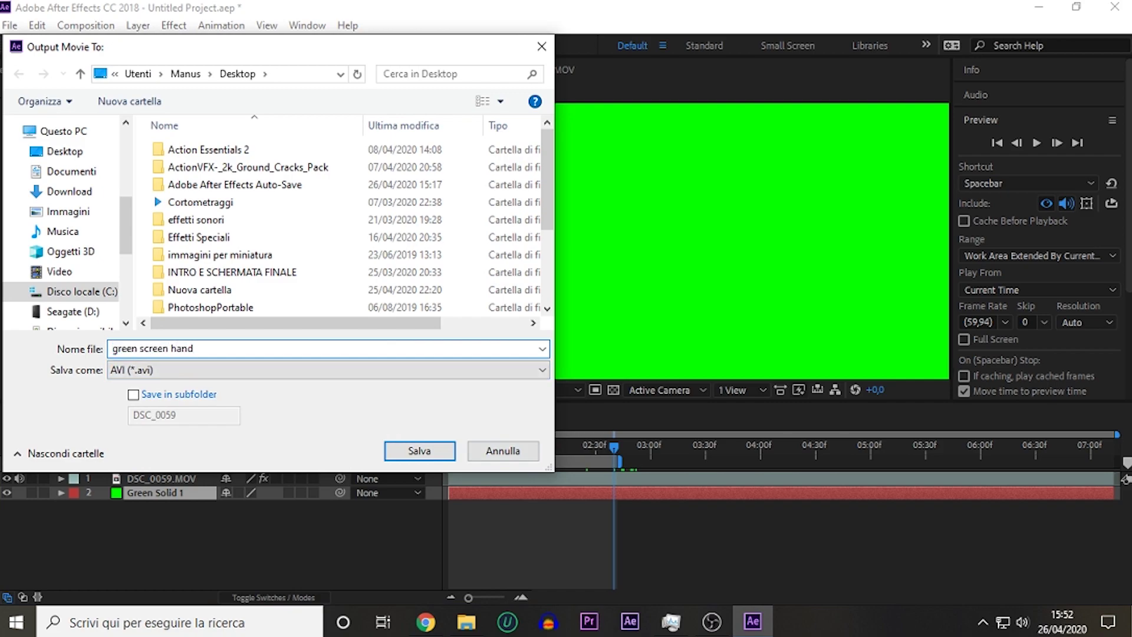
{"action": "key", "text": "Return"}
{"action": "left_click", "coordinate": [1095, 447]}
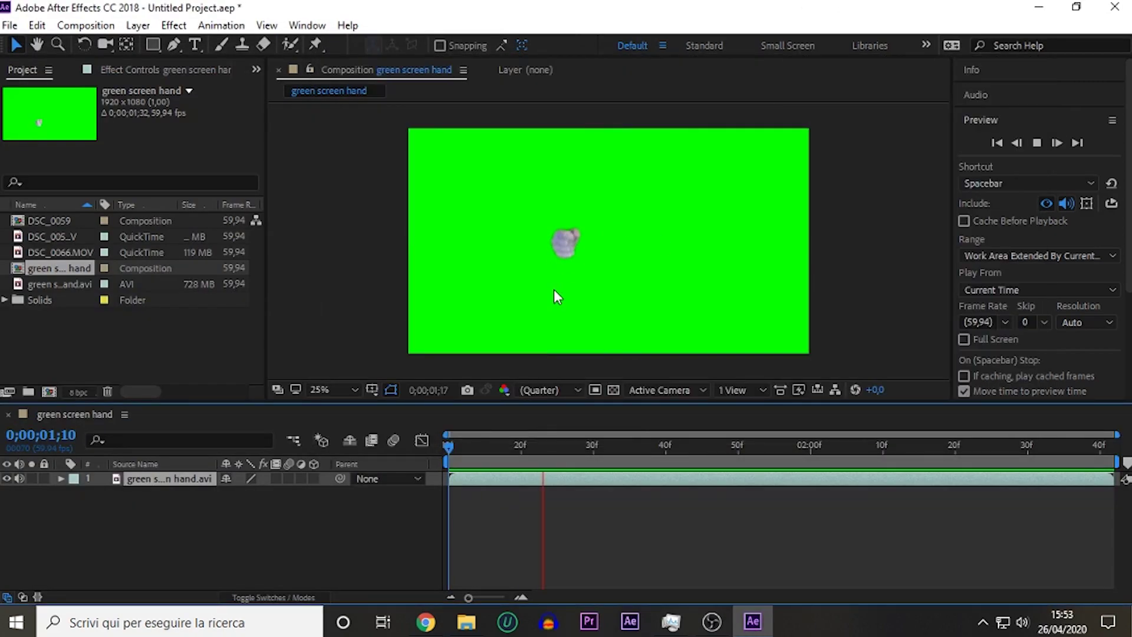
{"action": "left_click", "coordinate": [622, 325]}
Create a DSC_0066 composition from DSC_0066.MOV and play it to 0;00;02;03
{"action": "left_click_drag", "start_coordinate": [59, 251], "coordinate": [49, 391]}
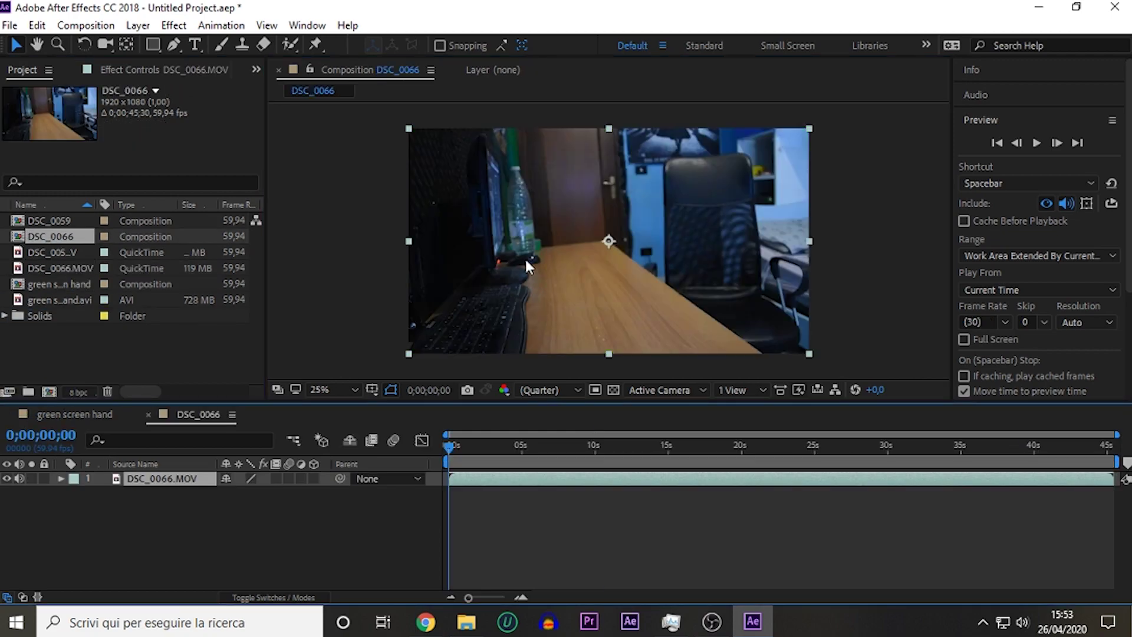
{"action": "key", "text": "space"}
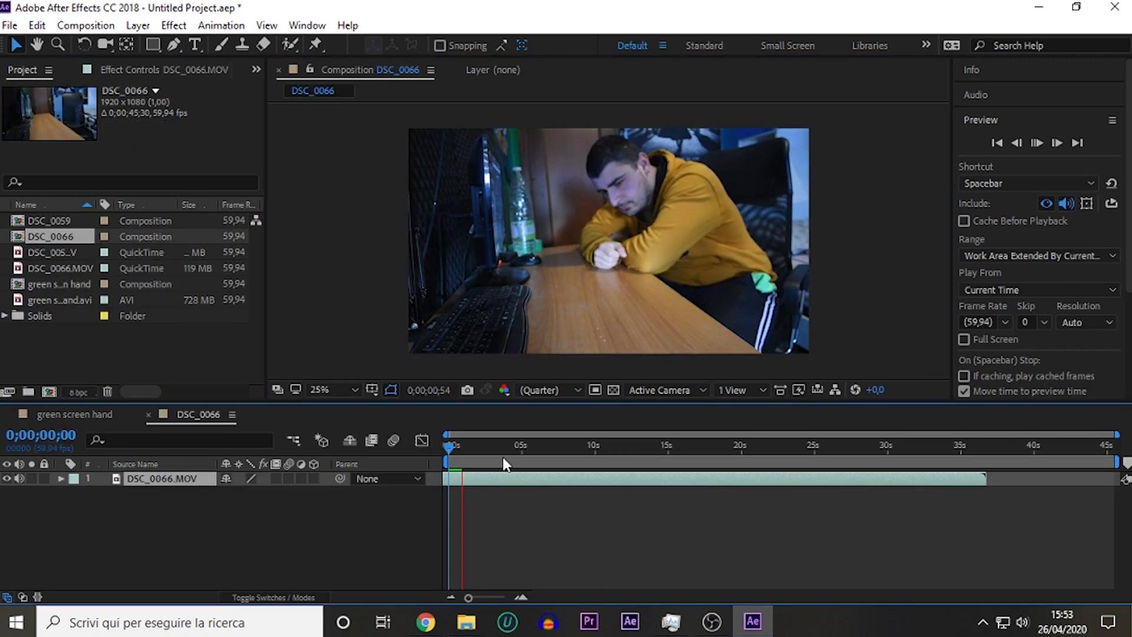
{"action": "left_click", "coordinate": [478, 445]}
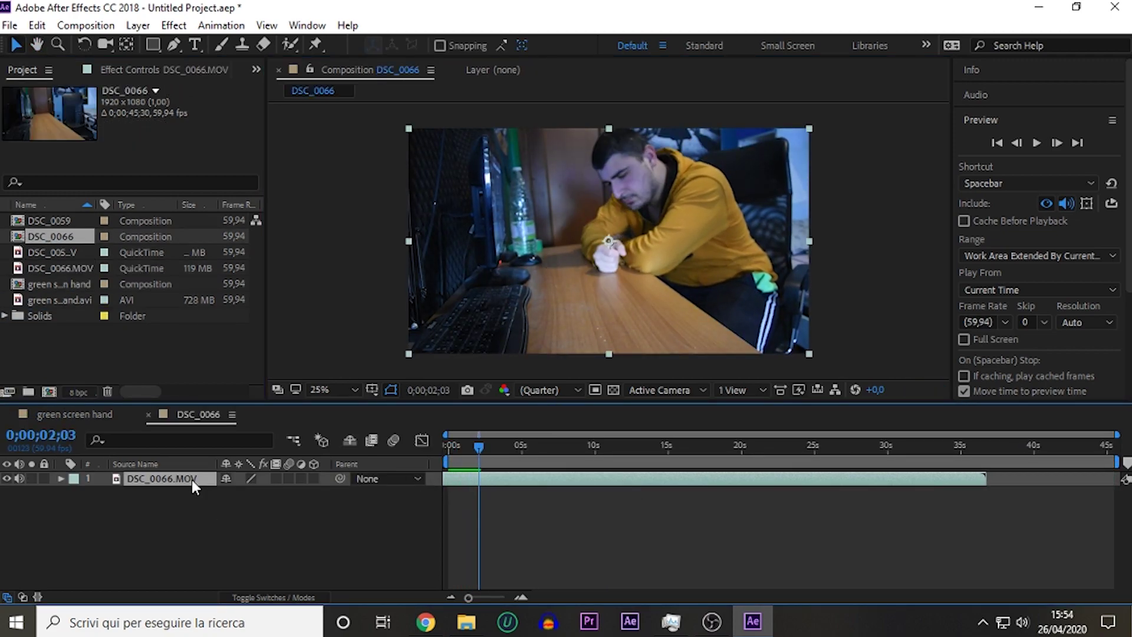
Duplicate the desk layer and trim the top copy's start and end
{"action": "key", "text": "ctrl+d"}
{"action": "left_click_drag", "start_coordinate": [986, 479], "coordinate": [690, 479]}
{"action": "left_click_drag", "start_coordinate": [470, 479], "coordinate": [533, 480]}
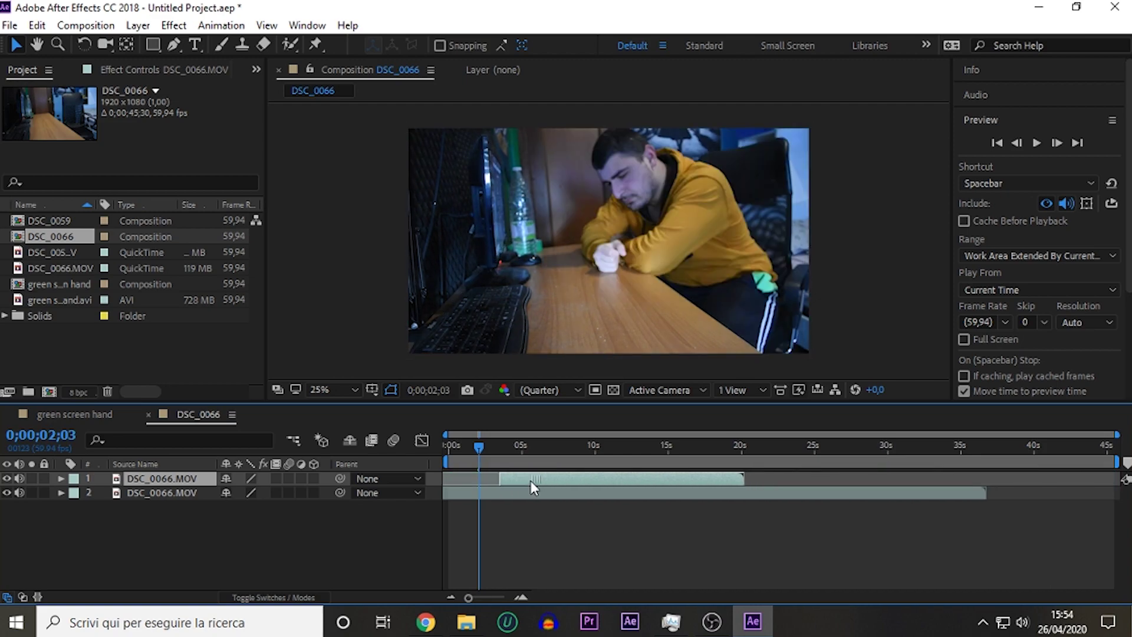
{"action": "key", "text": "bracketleft"}
{"action": "key", "text": "equal"}
{"action": "left_click_drag", "start_coordinate": [611, 597], "coordinate": [596, 598]}
{"action": "mouse_move", "coordinate": [529, 479]}
{"action": "left_mouse_down"}
{"action": "mouse_move", "coordinate": [730, 473]}
{"action": "mouse_move", "coordinate": [538, 481]}
{"action": "left_mouse_up"}
Fine-tune the top copy's timing so it starts around 0;00;01;56
{"action": "left_click", "coordinate": [489, 447]}
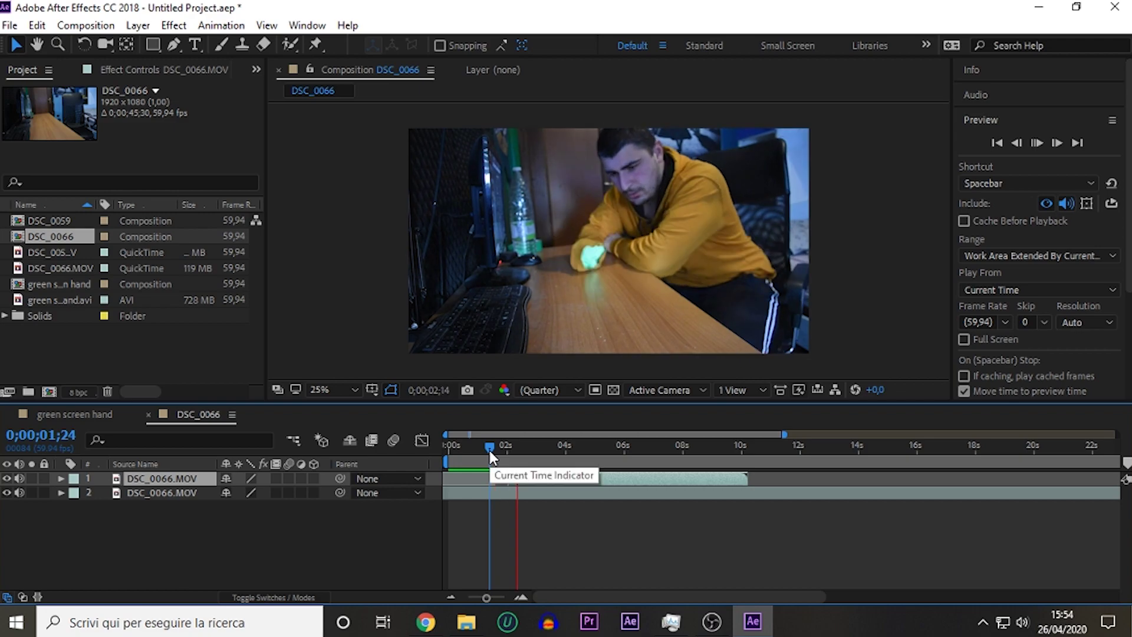
{"action": "key", "text": "equal"}
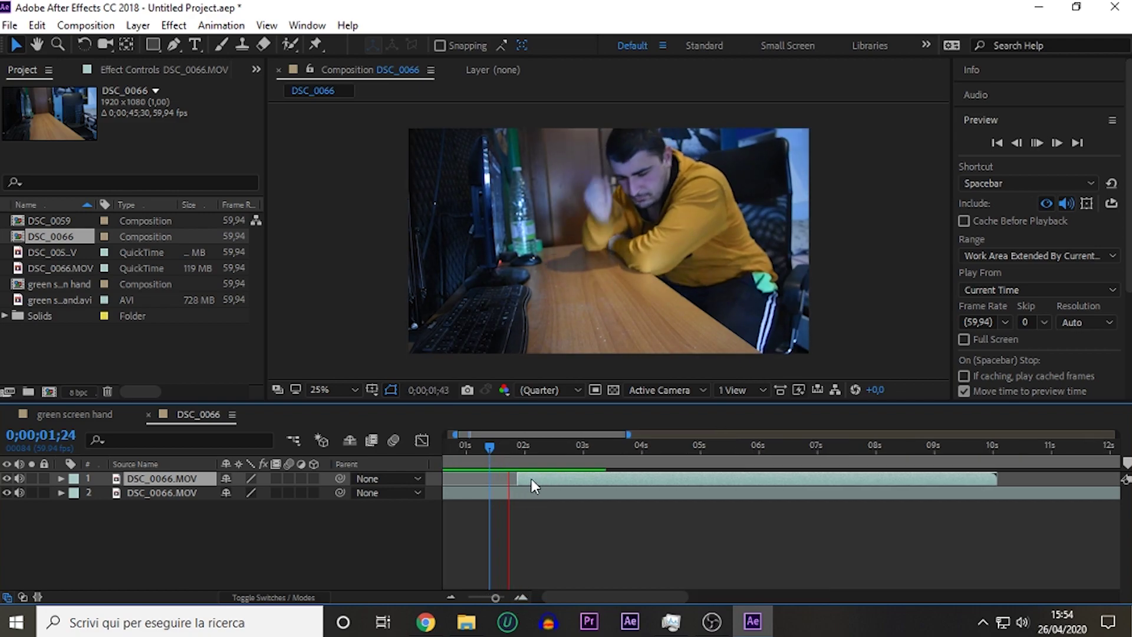
{"action": "left_click", "coordinate": [487, 445]}
{"action": "mouse_move", "coordinate": [519, 482]}
{"action": "left_mouse_down"}
{"action": "mouse_move", "coordinate": [571, 479]}
{"action": "mouse_move", "coordinate": [529, 478]}
{"action": "left_mouse_up"}
{"action": "left_click", "coordinate": [534, 447]}
{"action": "left_click", "coordinate": [500, 448]}
{"action": "left_click", "coordinate": [514, 444]}
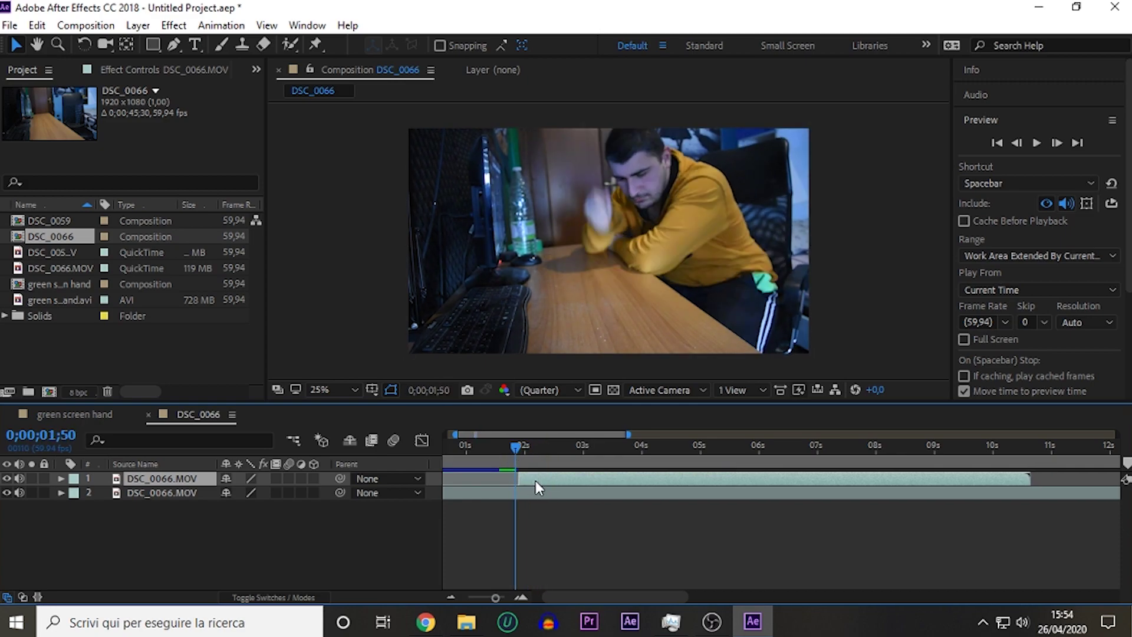
{"action": "left_click", "coordinate": [521, 446]}
Draw a Pen mask around the forearm and fist on the top layer
{"action": "key", "text": "g"}
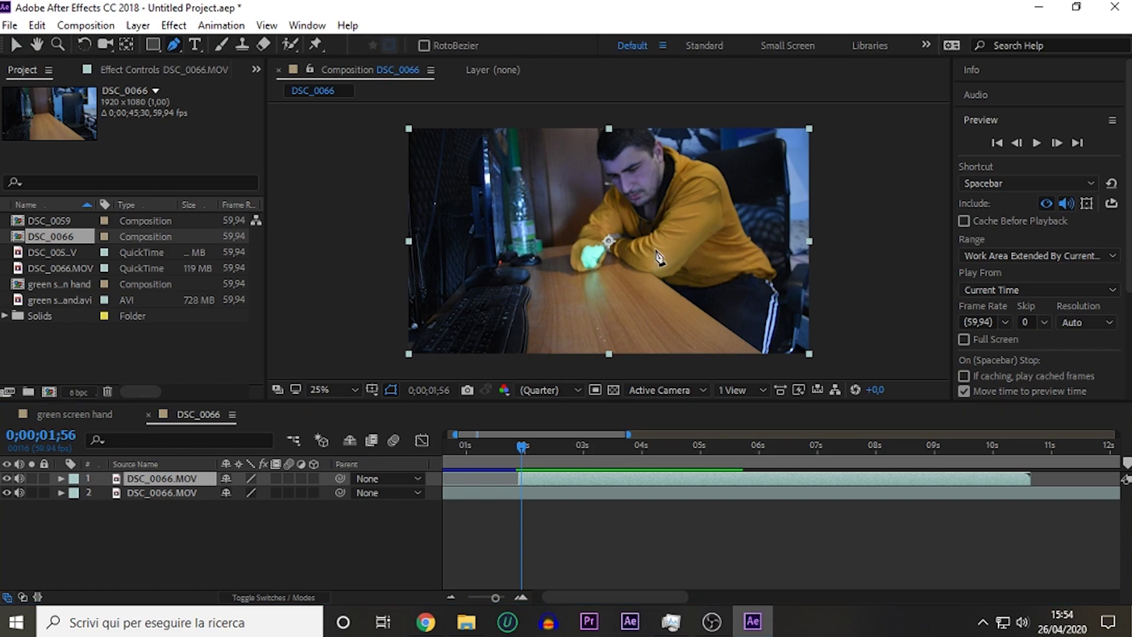
{"action": "left_click", "coordinate": [591, 212]}
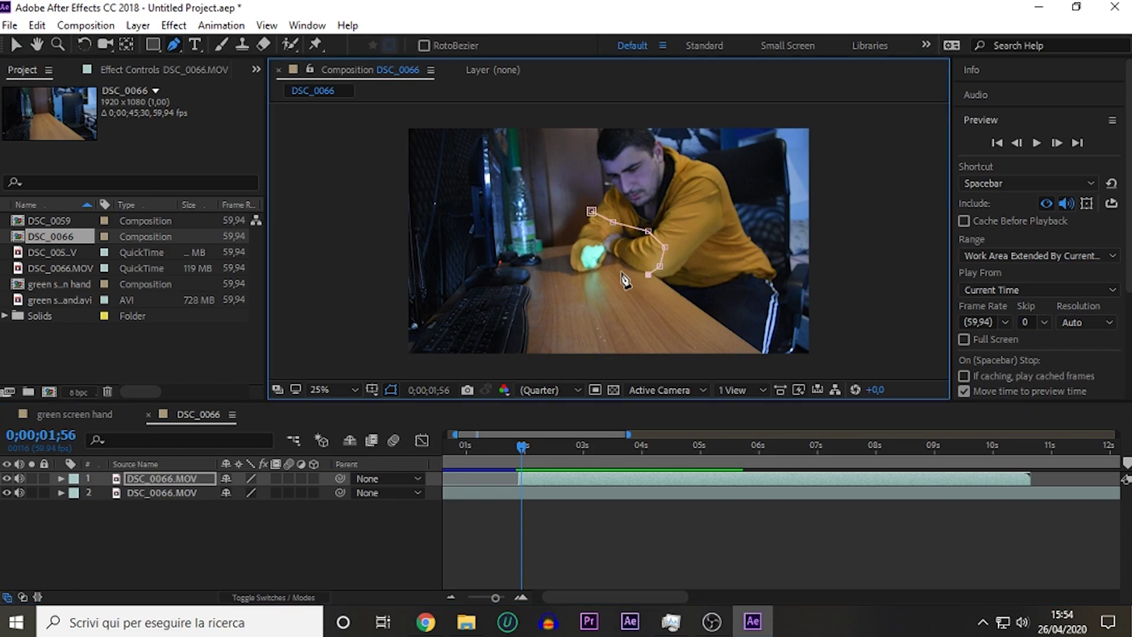
{"action": "left_click", "coordinate": [591, 210]}
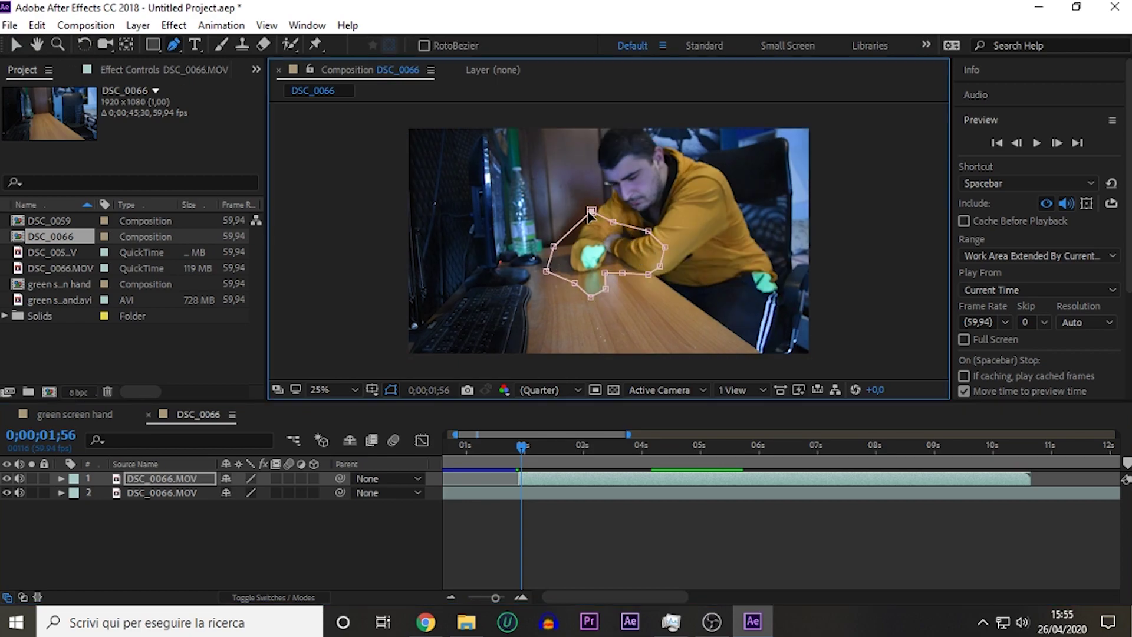
{"action": "key", "text": "period"}
{"action": "key", "text": "v"}
Set Mask 1's feather to 45 pixels
{"action": "left_click", "coordinate": [62, 478]}
{"action": "left_click", "coordinate": [76, 493]}
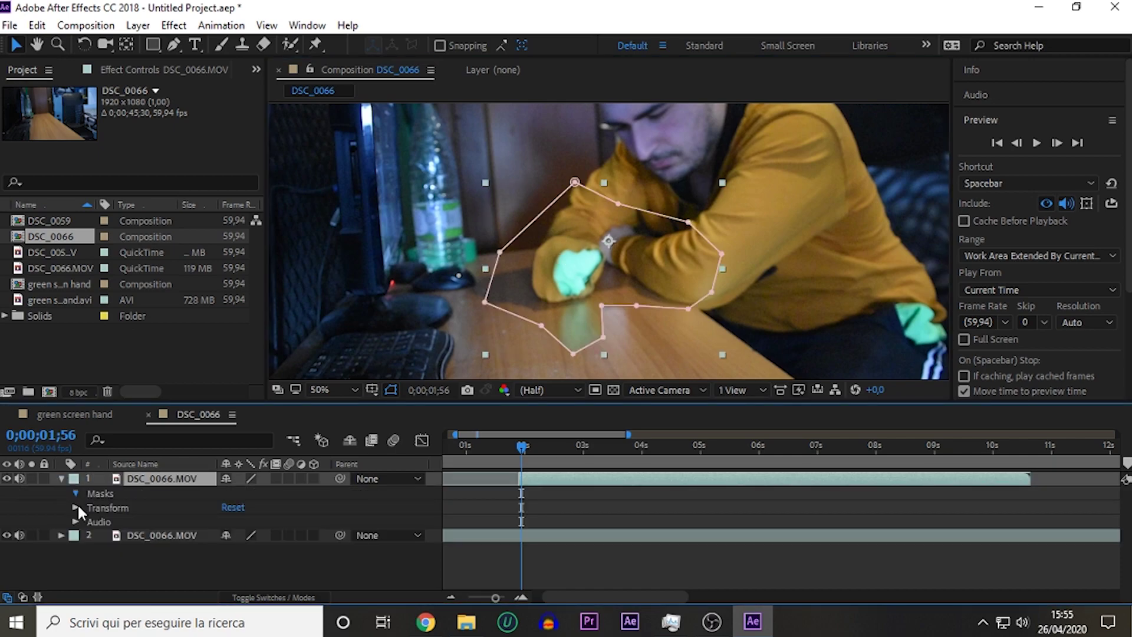
{"action": "left_click", "coordinate": [90, 507]}
{"action": "left_click_drag", "start_coordinate": [284, 538], "coordinate": [281, 537]}
{"action": "left_click", "coordinate": [174, 25]}
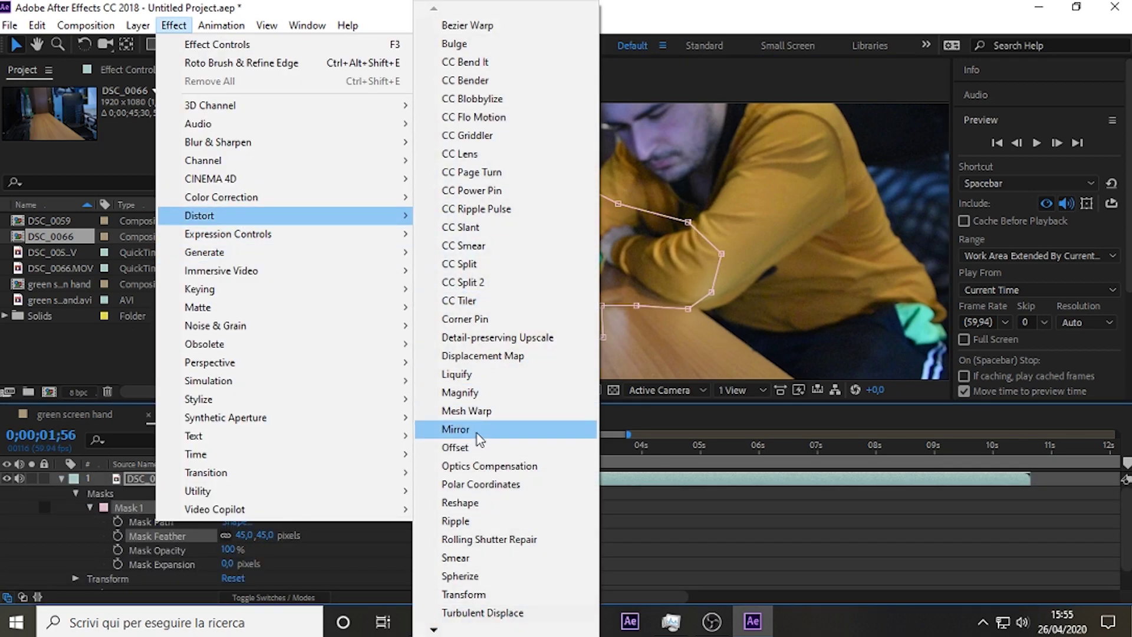
Apply Liquify to the top layer and preview the masked desk clip from 0;00;01;41
{"action": "mouse_move", "coordinate": [236, 215]}
{"action": "left_click", "coordinate": [473, 376]}
{"action": "key", "text": "period"}
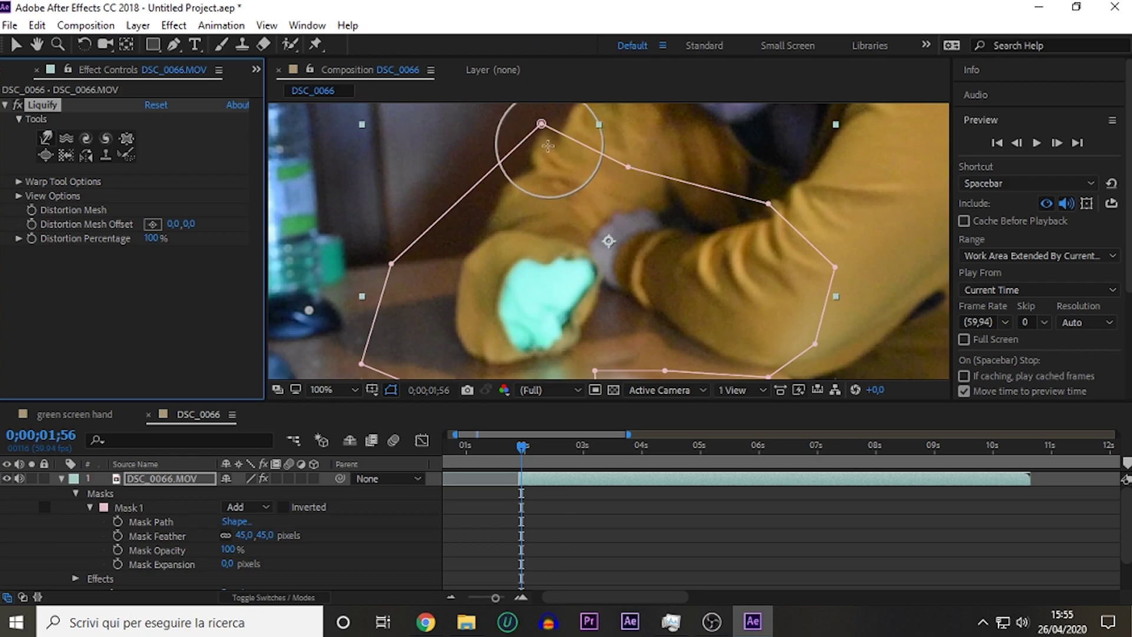
{"action": "key", "text": "comma"}
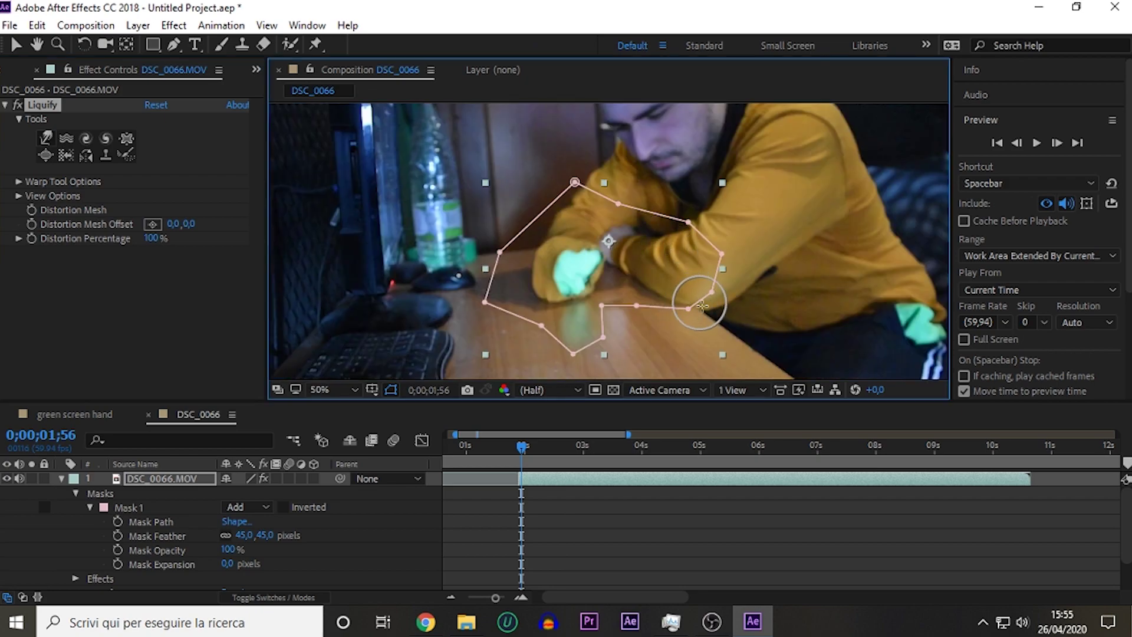
{"action": "key", "text": "v"}
{"action": "key", "text": "comma"}
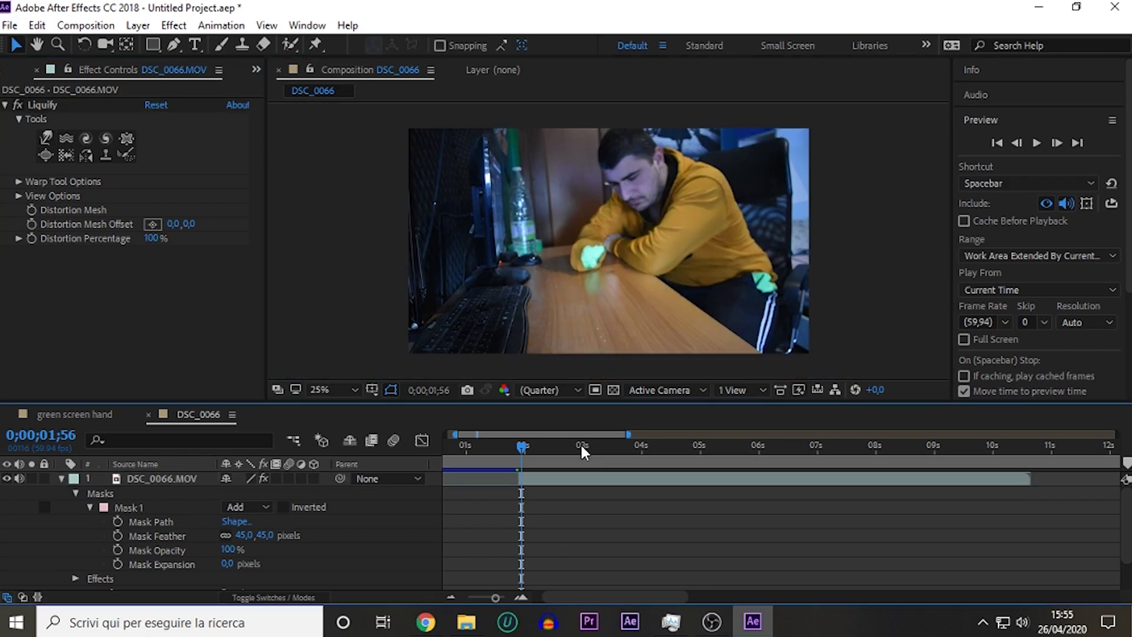
{"action": "left_click", "coordinate": [506, 447]}
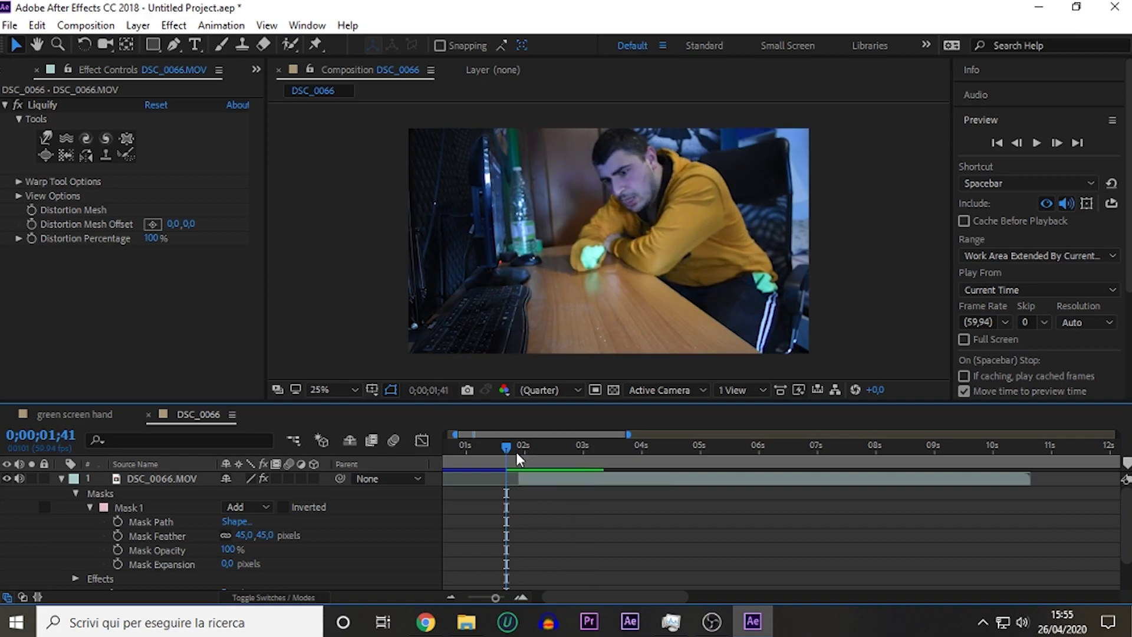
{"action": "key", "text": "space"}
{"action": "scroll", "coordinate": [79, 550], "scroll_direction": "down", "scroll_amount": 3}
Set the Liquify brush size to 139, keeping the top layer at full opacity
{"action": "left_click", "coordinate": [76, 554]}
{"action": "left_click", "coordinate": [130, 555]}
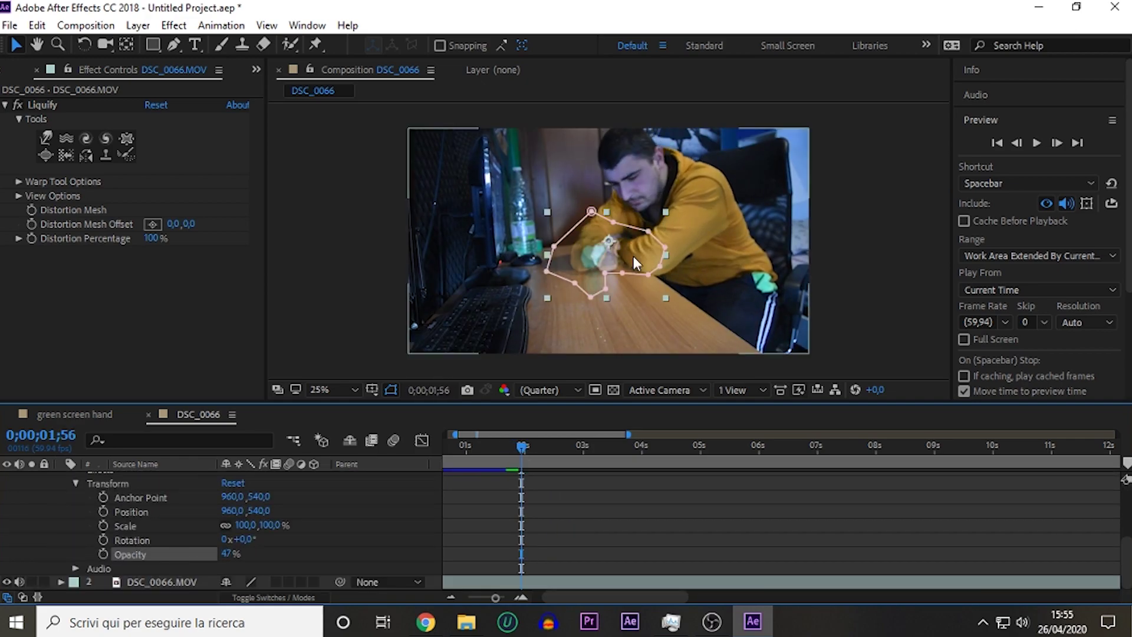
{"action": "key", "text": "period"}
{"action": "left_click", "coordinate": [254, 225]}
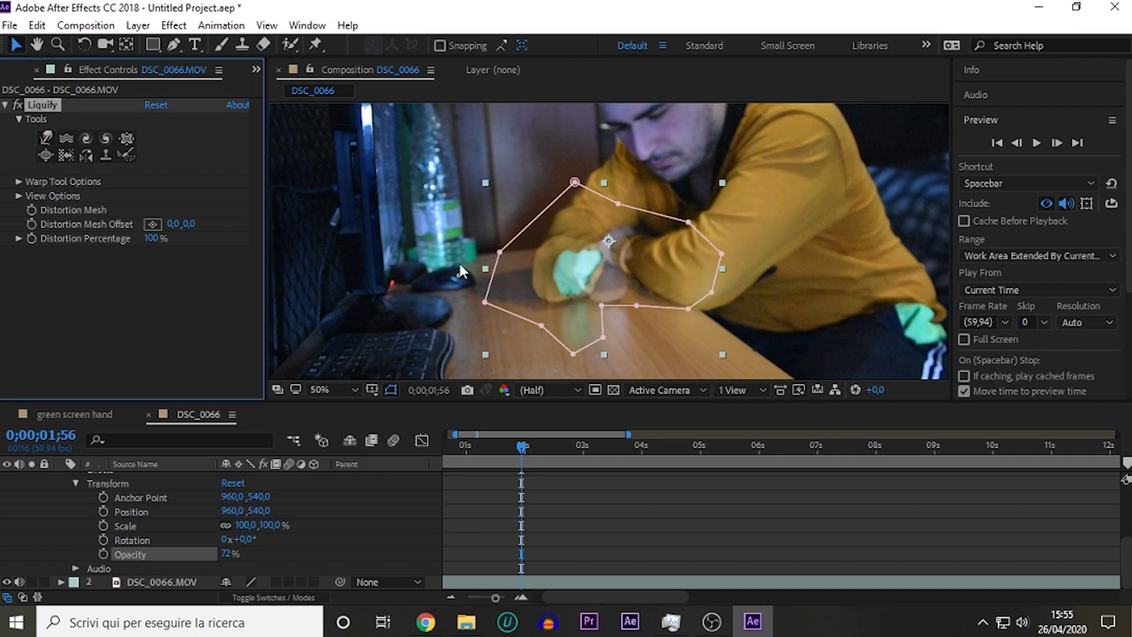
{"action": "left_click", "coordinate": [27, 183]}
{"action": "left_click_drag", "start_coordinate": [187, 195], "coordinate": [190, 195]}
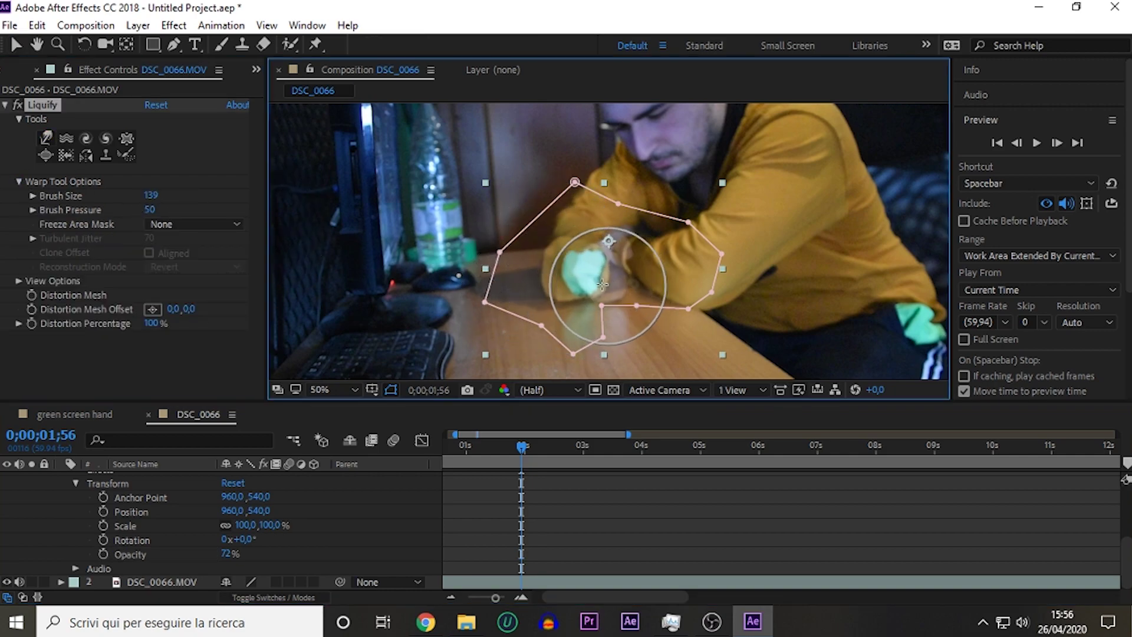
{"action": "left_click", "coordinate": [227, 555]}
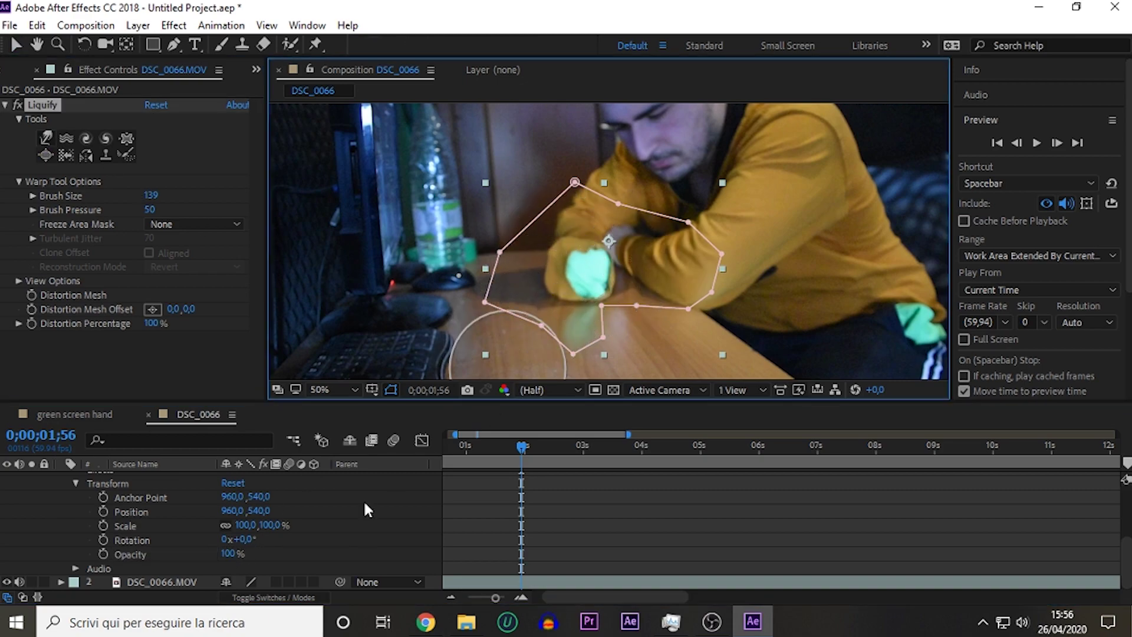
Preview the liquified arm from 0;00;01;24 and select the top layer's mask
{"action": "left_click", "coordinate": [488, 450]}
{"action": "key", "text": "space"}
{"action": "key", "text": "space"}
{"action": "key", "text": "m"}
{"action": "left_click", "coordinate": [142, 479]}
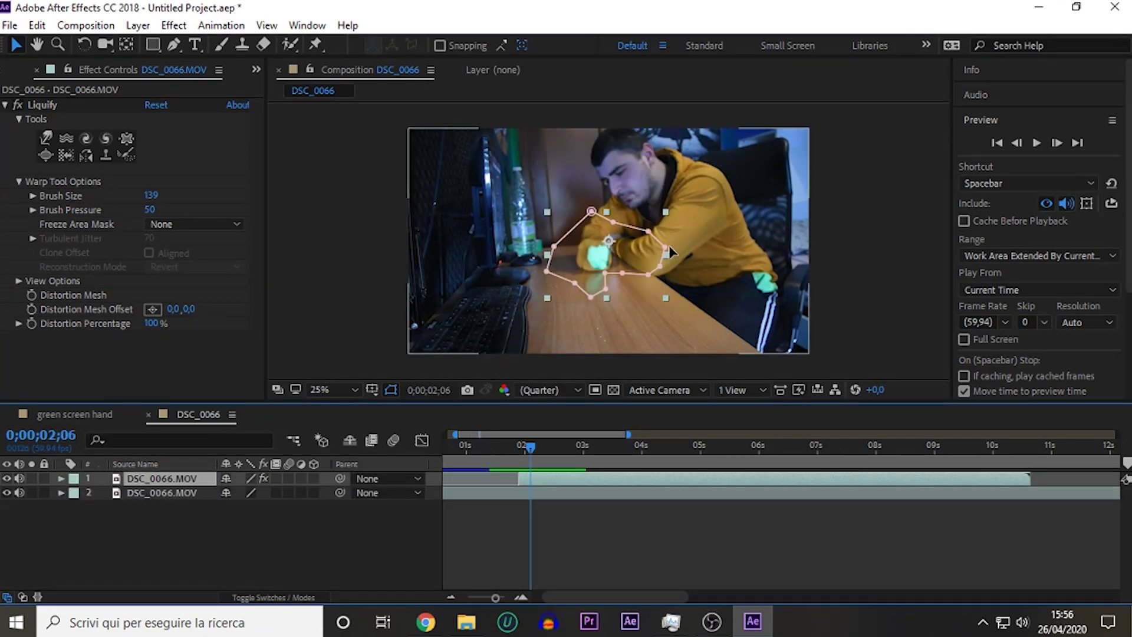
Pull the mask's right point in toward the fist and preview the masked punch from 0;00;01;40
{"action": "left_click_drag", "start_coordinate": [666, 248], "coordinate": [591, 254]}
{"action": "left_click_drag", "start_coordinate": [532, 448], "coordinate": [505, 447]}
{"action": "scroll", "coordinate": [614, 252], "scroll_direction": "up", "scroll_amount": 2}
{"action": "key", "text": "space"}
{"action": "left_click", "coordinate": [510, 478]}
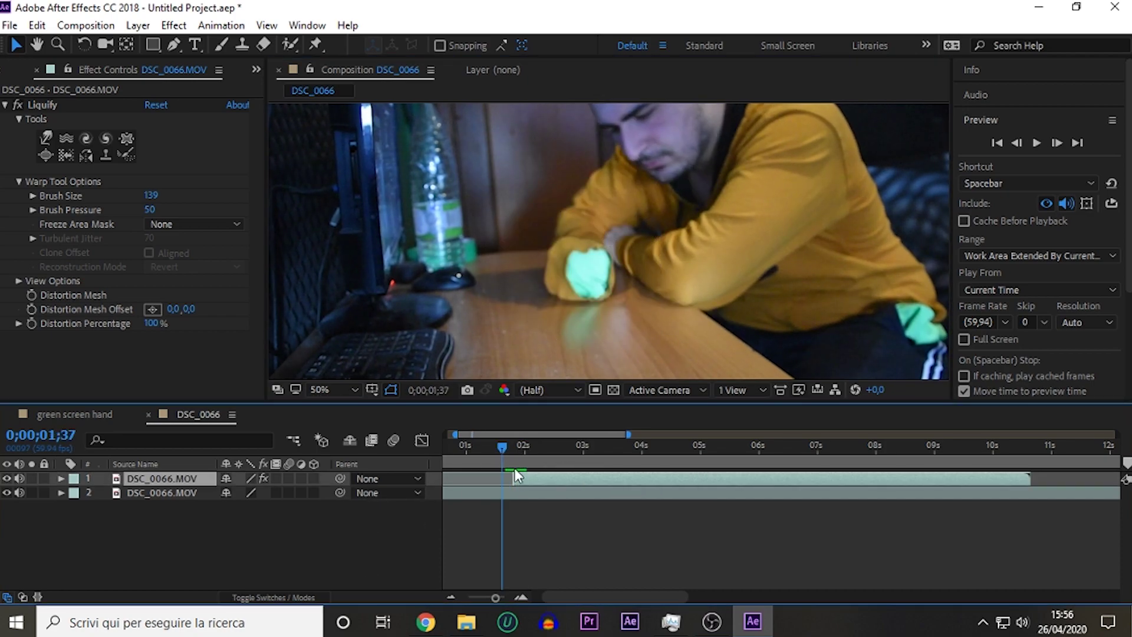
Trim the top DSC_0066.MOV layer to start at 0;00;01;51 and preview the trimmed punch
{"action": "scroll", "coordinate": [572, 308], "scroll_direction": "down", "scroll_amount": 2}
{"action": "left_click", "coordinate": [518, 449]}
{"action": "left_click_drag", "start_coordinate": [518, 477], "coordinate": [544, 479]}
{"action": "left_click", "coordinate": [521, 597]}
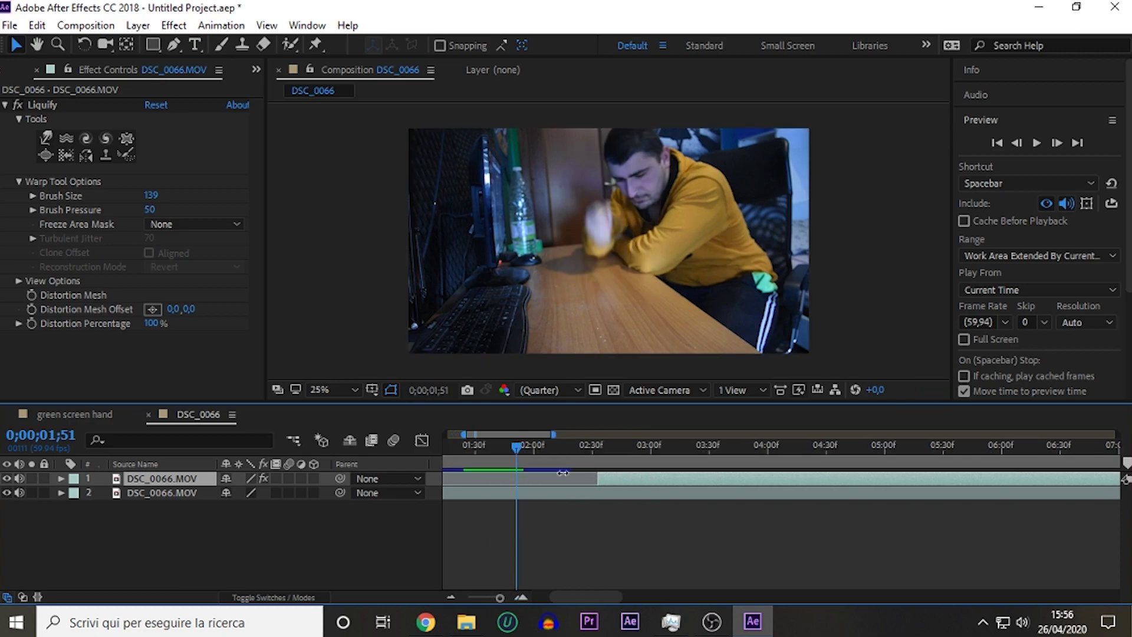
{"action": "left_click_drag", "start_coordinate": [612, 485], "coordinate": [589, 492]}
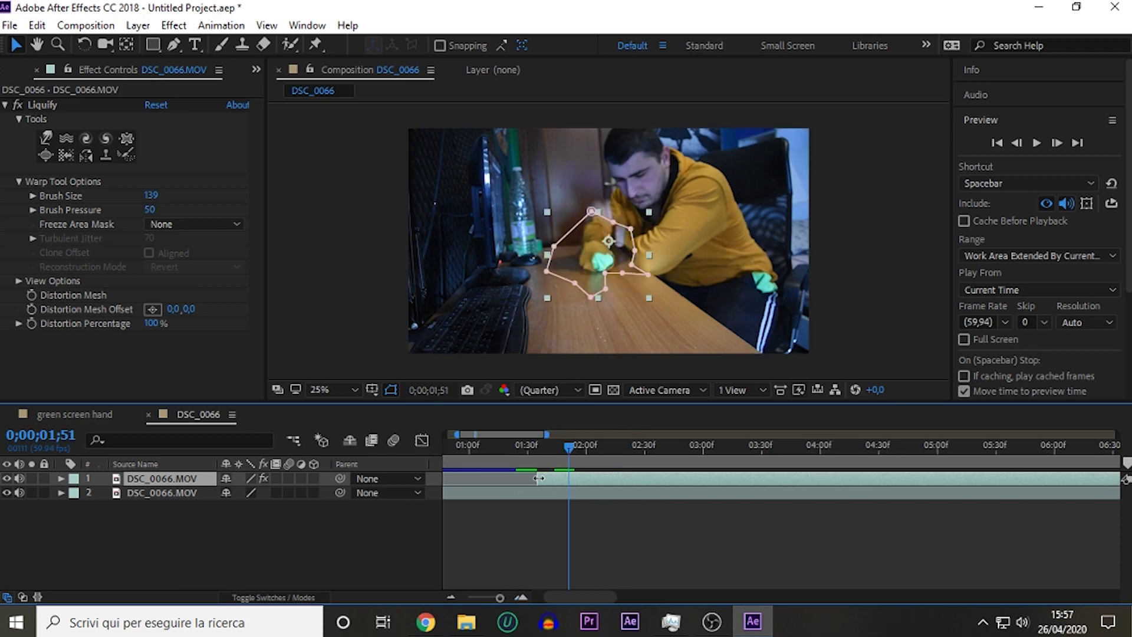
{"action": "key", "text": "space"}
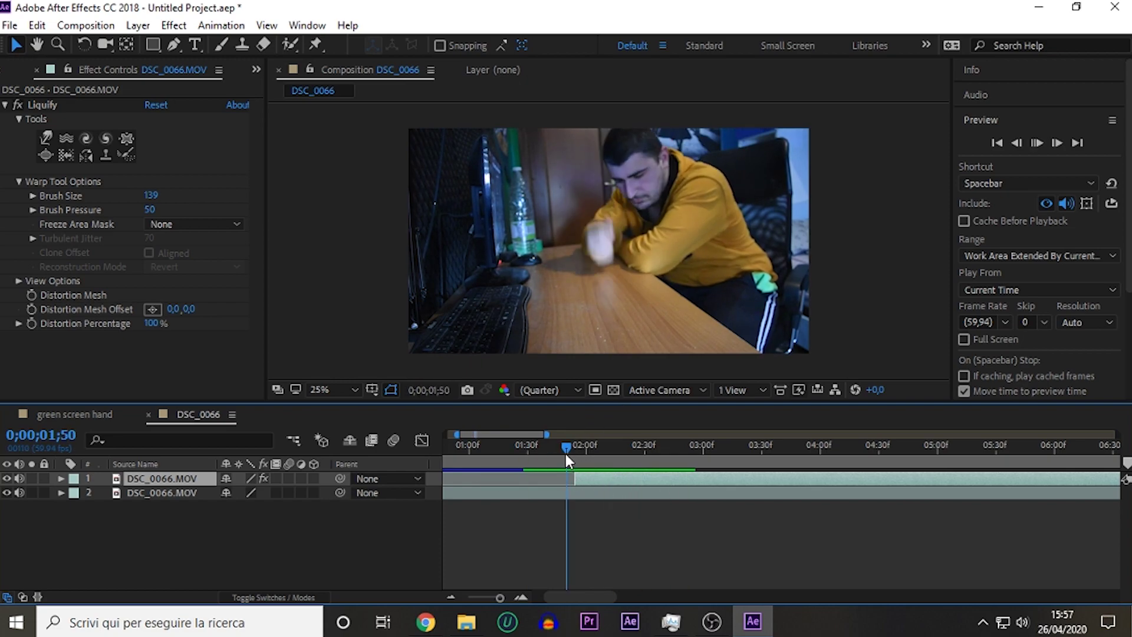
{"action": "left_click", "coordinate": [291, 560]}
{"action": "key", "text": "ctrl+0"}
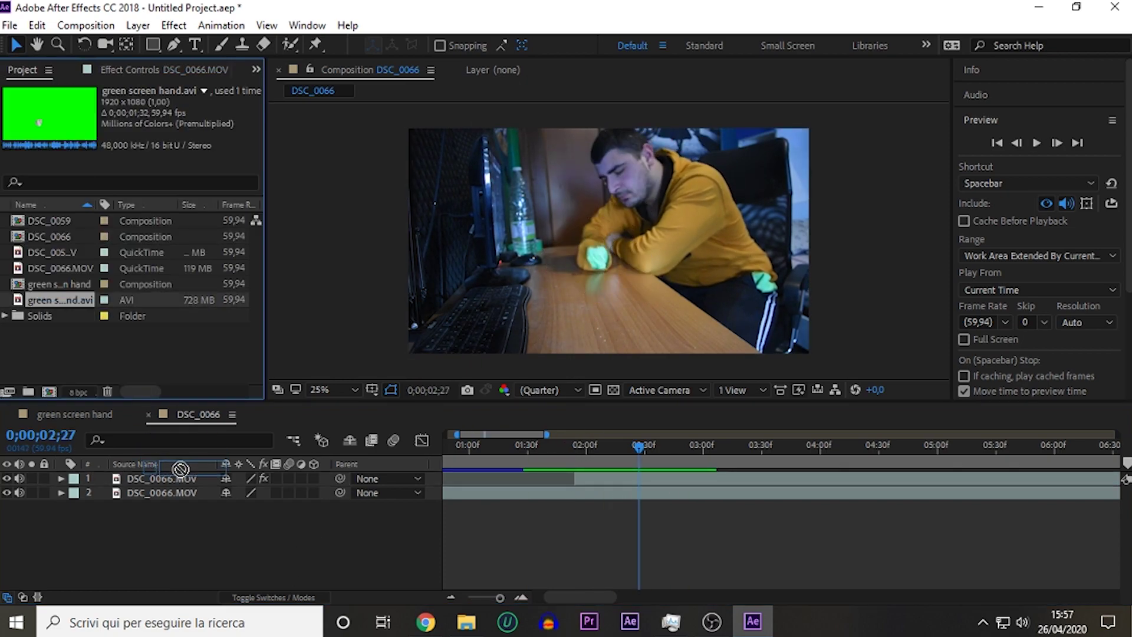
Add green screen hand.avi to DSC_0066 as the top layer, starting near 2 seconds
{"action": "left_click_drag", "start_coordinate": [59, 300], "coordinate": [465, 475]}
{"action": "left_click_drag", "start_coordinate": [567, 478], "coordinate": [688, 501]}
{"action": "left_click", "coordinate": [593, 444]}
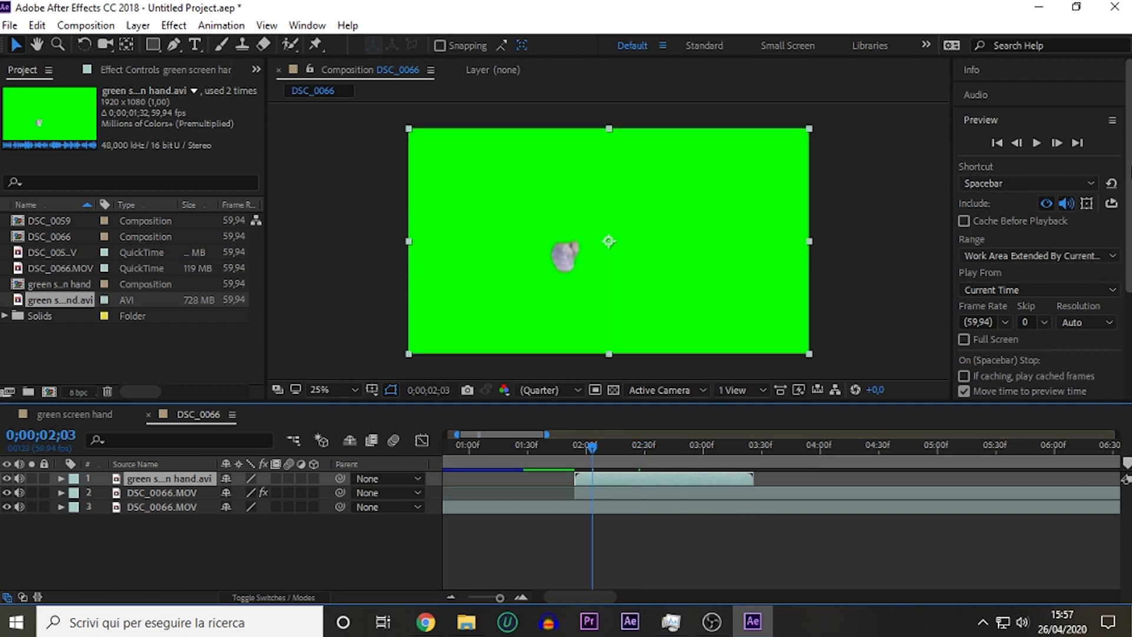
Key the hand with the Keylight spill suppressor preset, nudge it slightly, and preview
{"action": "key", "text": "ctrl+5"}
{"action": "type", "text": "keylight"}
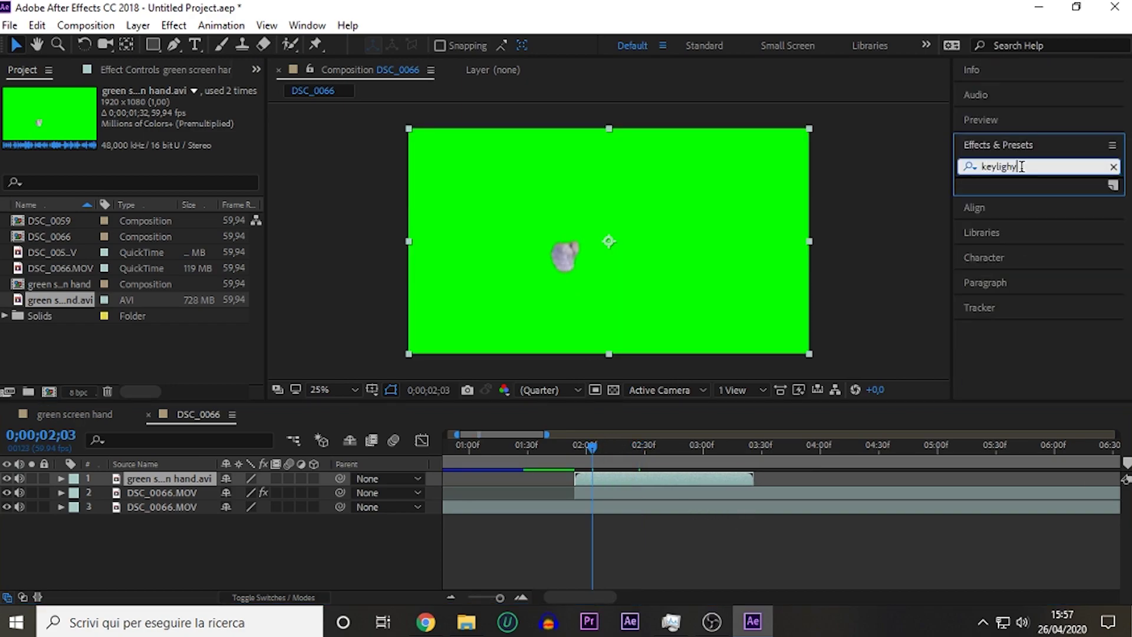
{"action": "mouse_move", "coordinate": [1072, 227]}
{"action": "left_mouse_down"}
{"action": "mouse_move", "coordinate": [210, 490]}
{"action": "mouse_move", "coordinate": [195, 479]}
{"action": "left_mouse_up"}
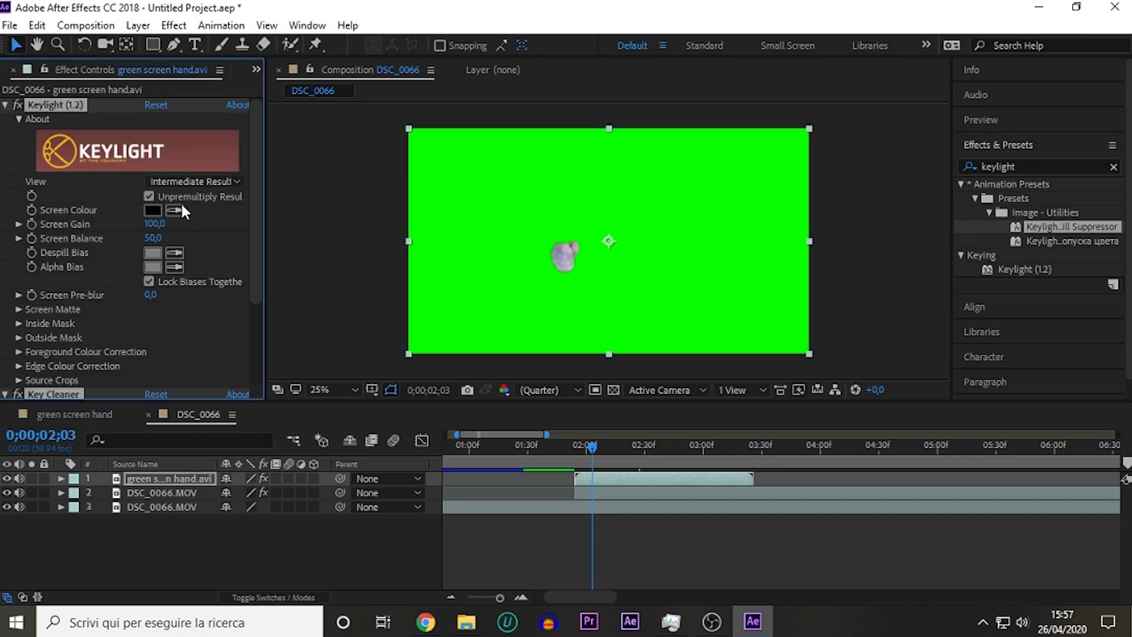
{"action": "scroll", "coordinate": [22, 355], "scroll_direction": "down", "scroll_amount": 5}
{"action": "left_click_drag", "start_coordinate": [595, 271], "coordinate": [632, 277]}
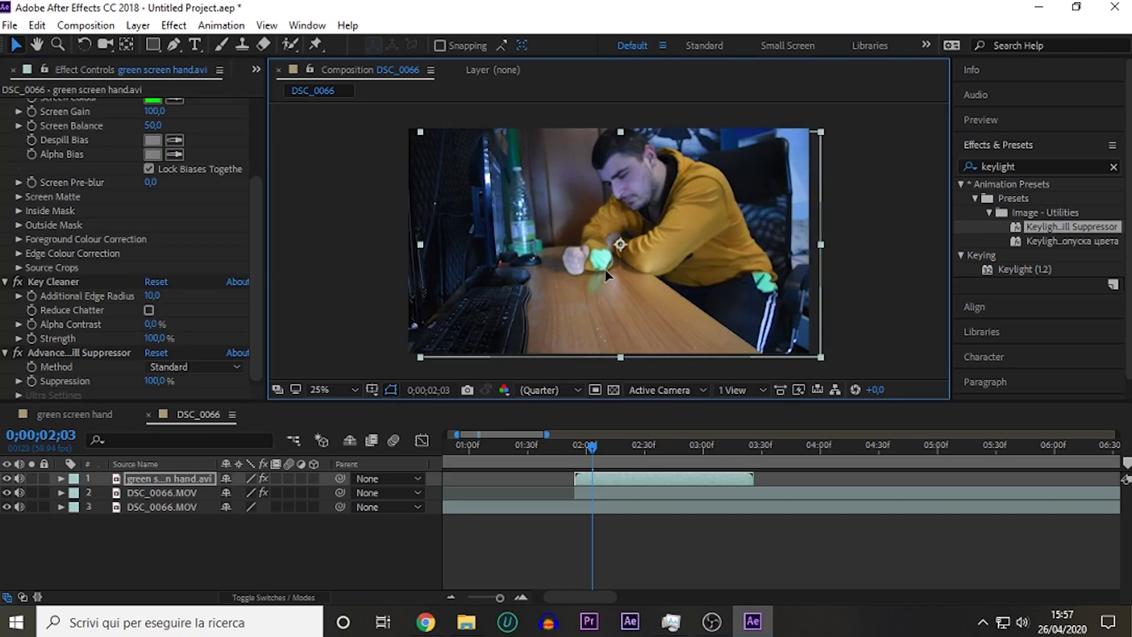
{"action": "left_click", "coordinate": [575, 453]}
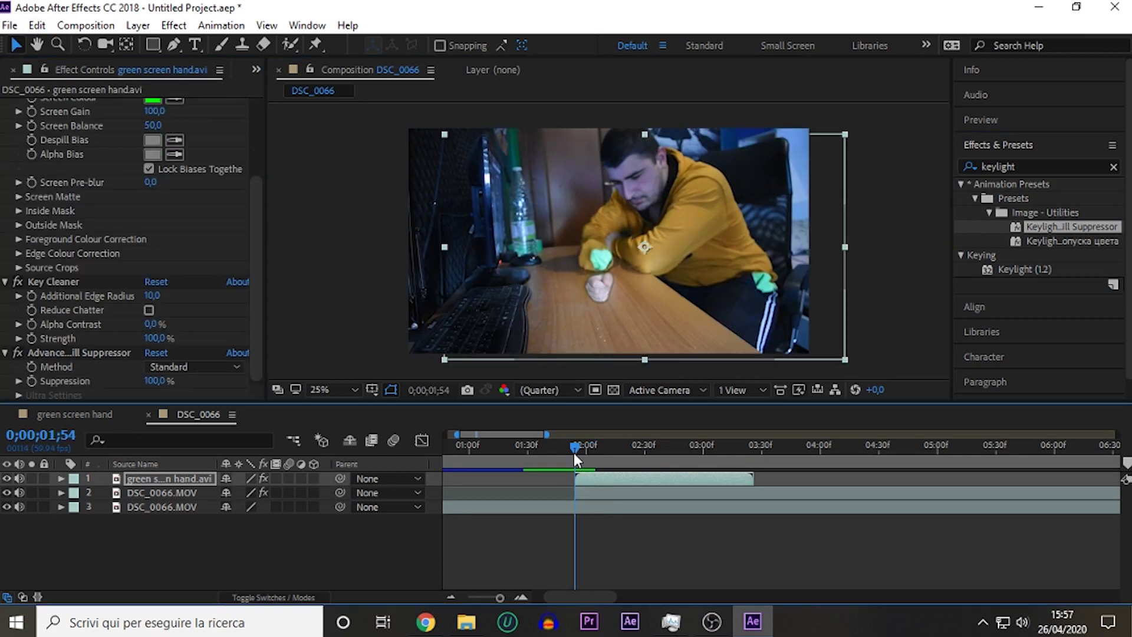
{"action": "left_click", "coordinate": [70, 195]}
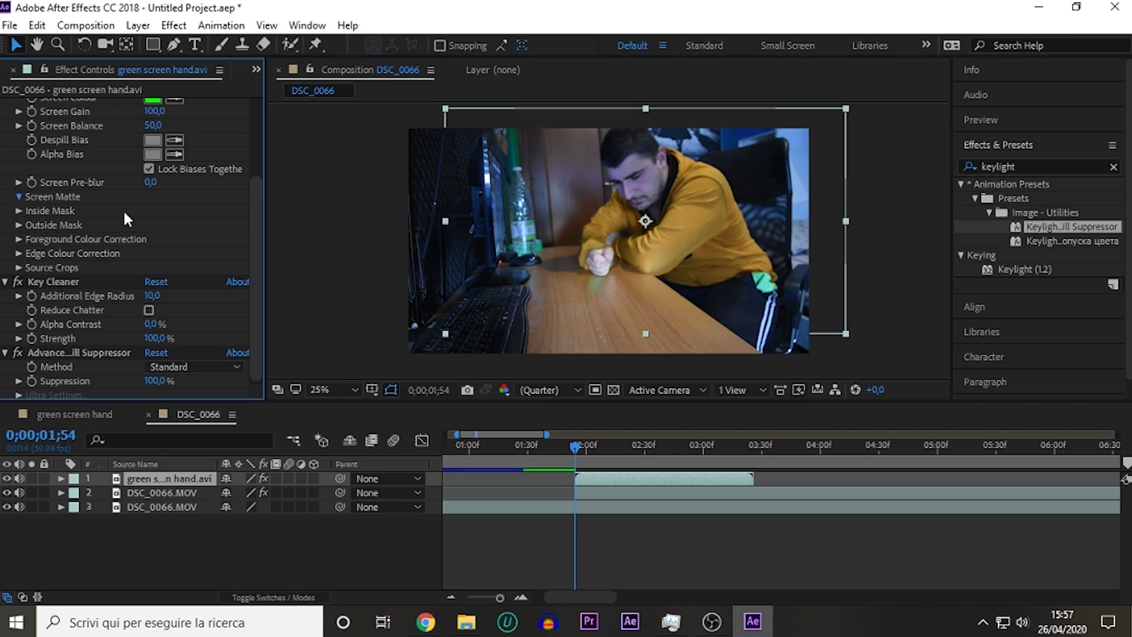
{"action": "key", "text": "space"}
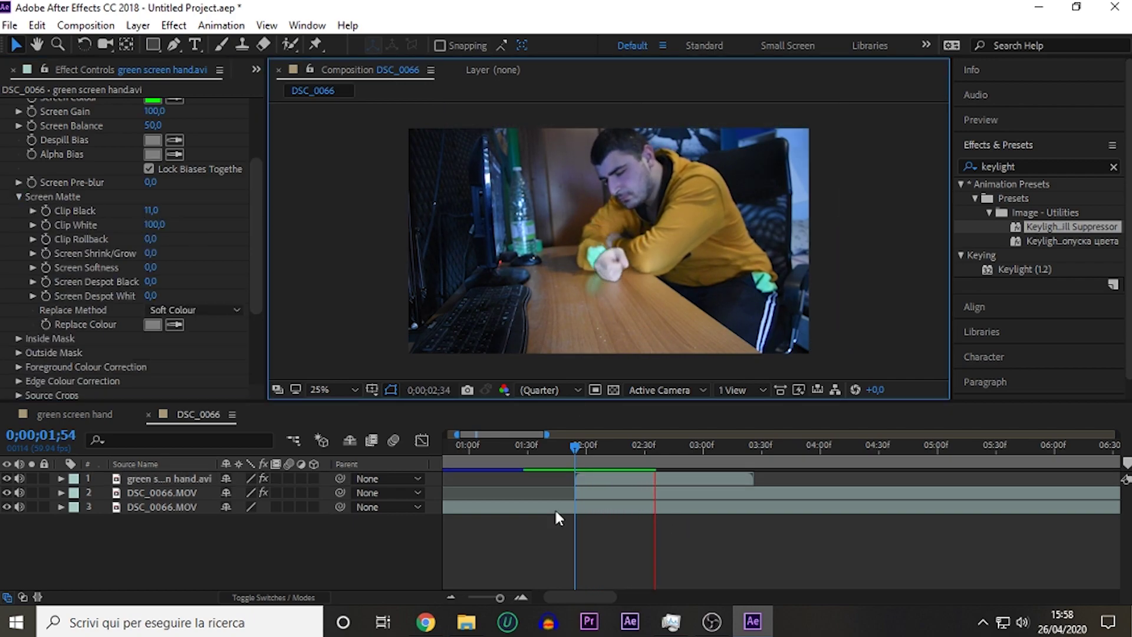
Apply Levels to the green screen hand layer and play back to review it
{"action": "left_click", "coordinate": [533, 450]}
{"action": "left_click", "coordinate": [746, 449]}
{"action": "left_click_drag", "start_coordinate": [749, 449], "coordinate": [742, 450]}
{"action": "left_click", "coordinate": [168, 478]}
{"action": "left_click", "coordinate": [173, 25]}
{"action": "mouse_move", "coordinate": [253, 182]}
{"action": "left_click", "coordinate": [466, 458]}
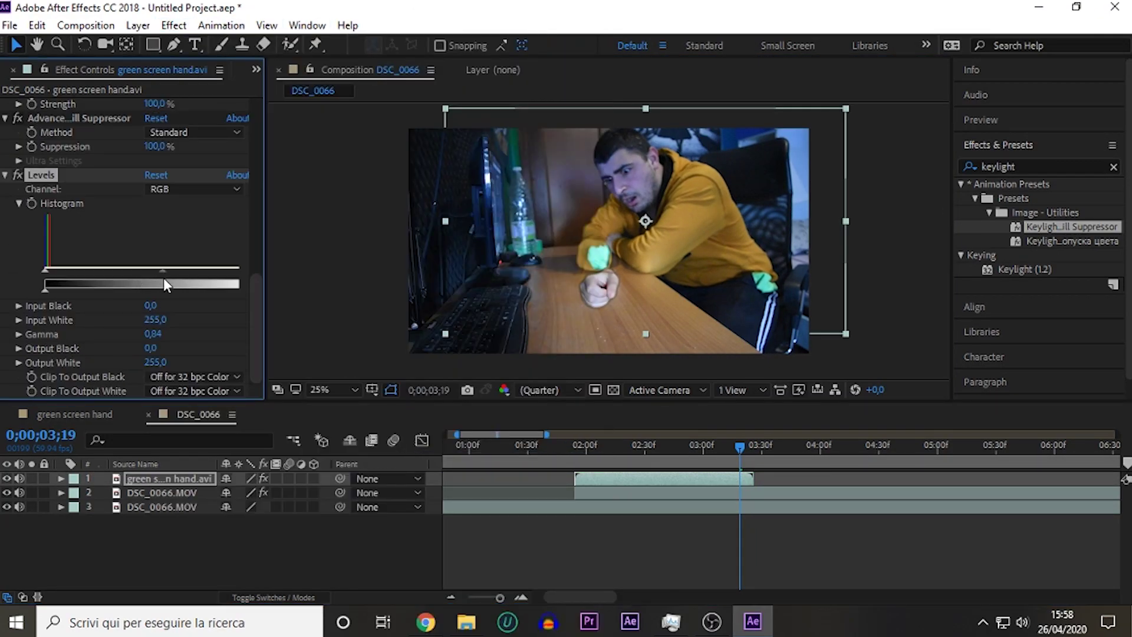
{"action": "left_click_drag", "start_coordinate": [266, 271], "coordinate": [296, 267]}
{"action": "left_click", "coordinate": [554, 452]}
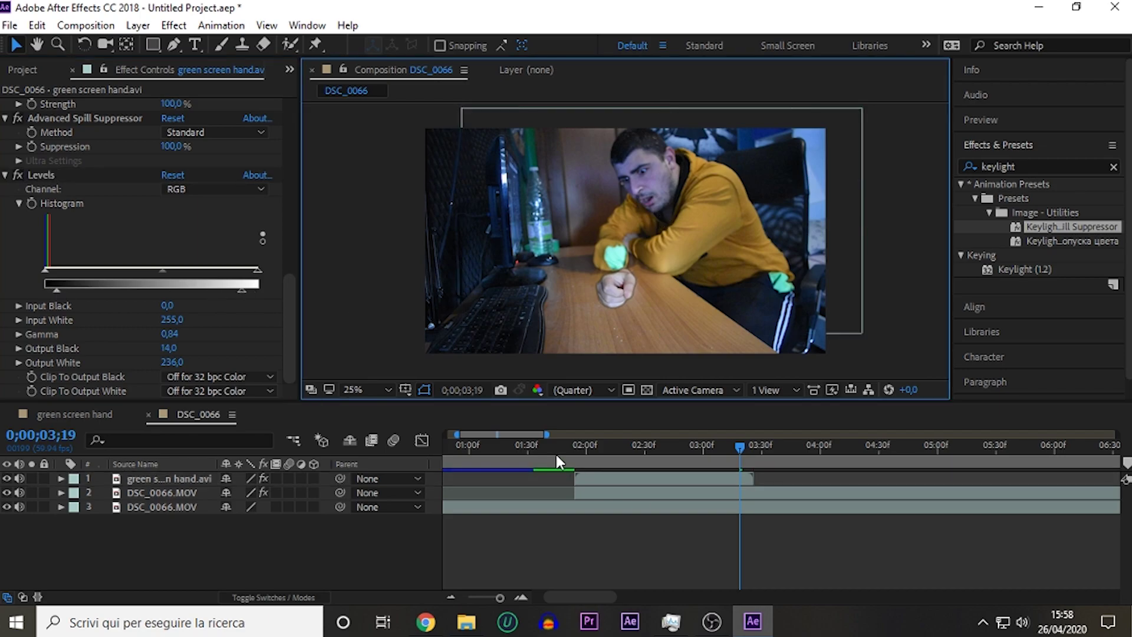
{"action": "key", "text": "space"}
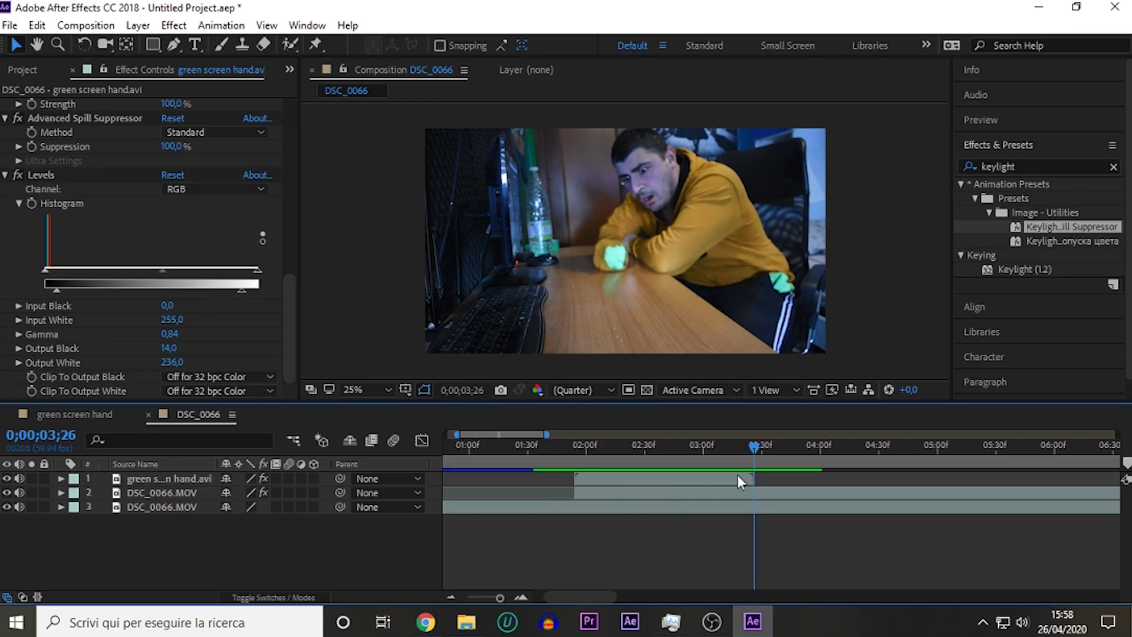
Split the hand layer at 0;00;03;26 and freeze the frame on the upper piece
{"action": "right_click", "coordinate": [738, 475]}
{"action": "key", "text": "ctrl+shift+d"}
{"action": "right_click", "coordinate": [629, 478]}
{"action": "mouse_move", "coordinate": [763, 149]}
{"action": "left_click", "coordinate": [873, 210]}
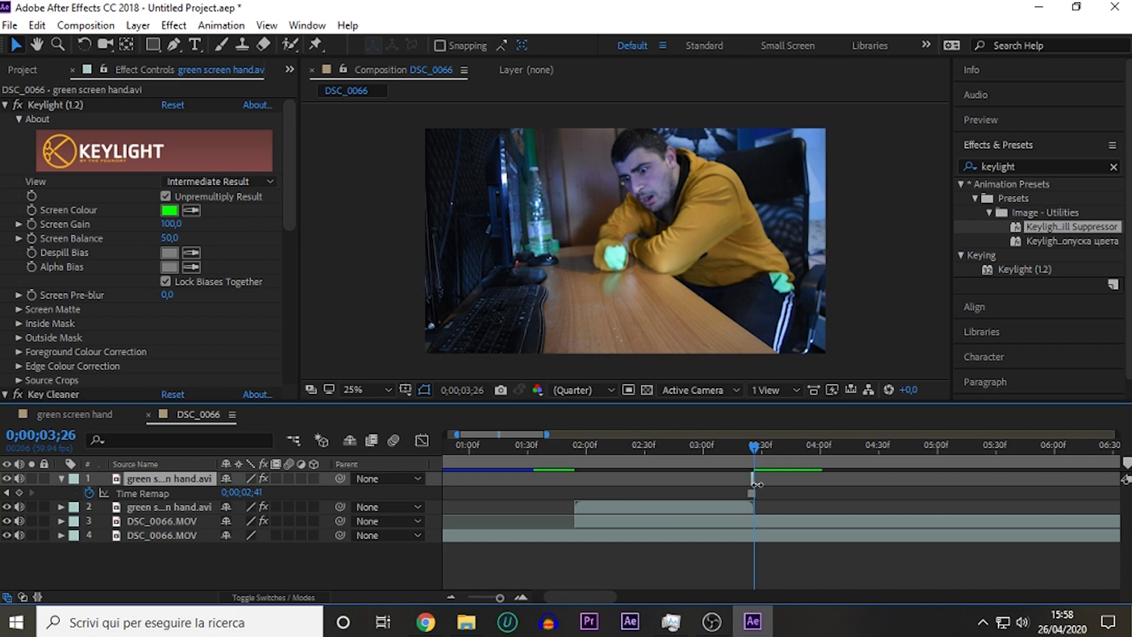
Check the frozen hand layer at 0;00;04;00, then return to 0;00;02;15
{"action": "left_click", "coordinate": [761, 476]}
{"action": "left_click", "coordinate": [590, 449]}
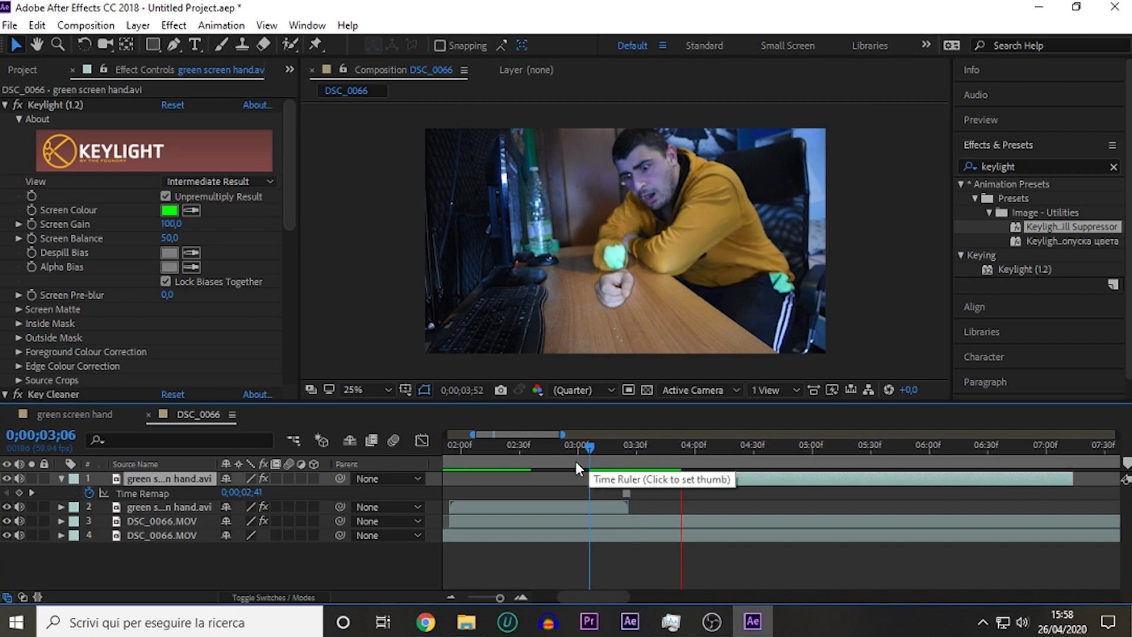
{"action": "left_click", "coordinate": [490, 446]}
{"action": "left_click", "coordinate": [61, 479]}
Key the green wrist out of DSC_0066.MOV with the Keylight preset and Clip Black 34
{"action": "left_click", "coordinate": [162, 508]}
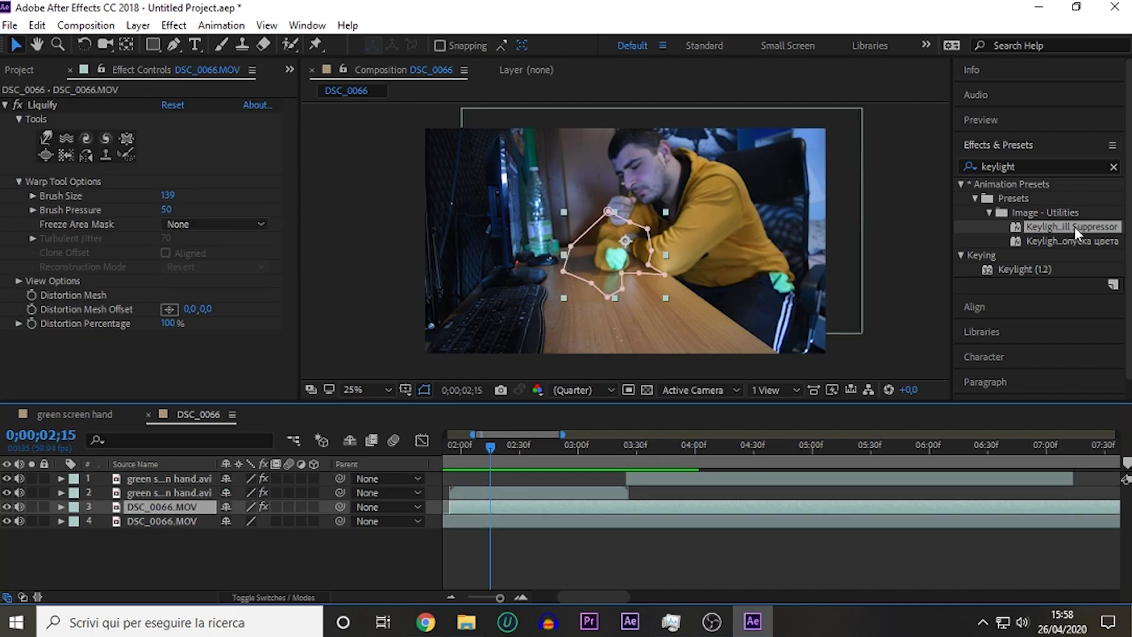
{"action": "left_click_drag", "start_coordinate": [1075, 229], "coordinate": [176, 509]}
{"action": "left_click", "coordinate": [619, 265]}
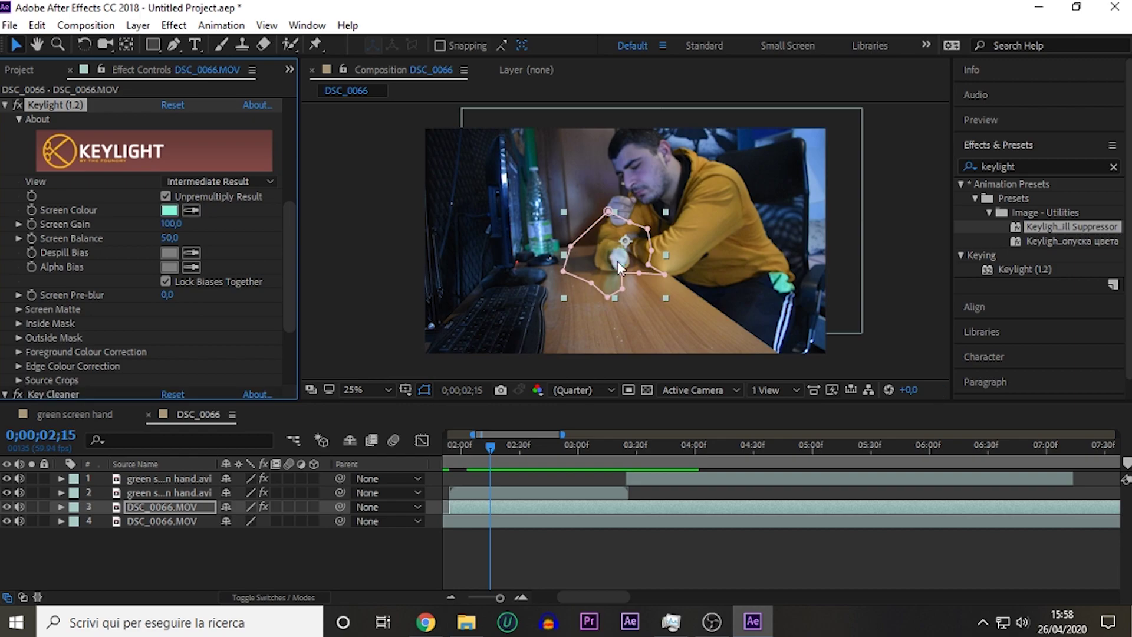
{"action": "left_click", "coordinate": [19, 309]}
{"action": "scroll", "coordinate": [166, 361], "scroll_direction": "down", "scroll_amount": 1}
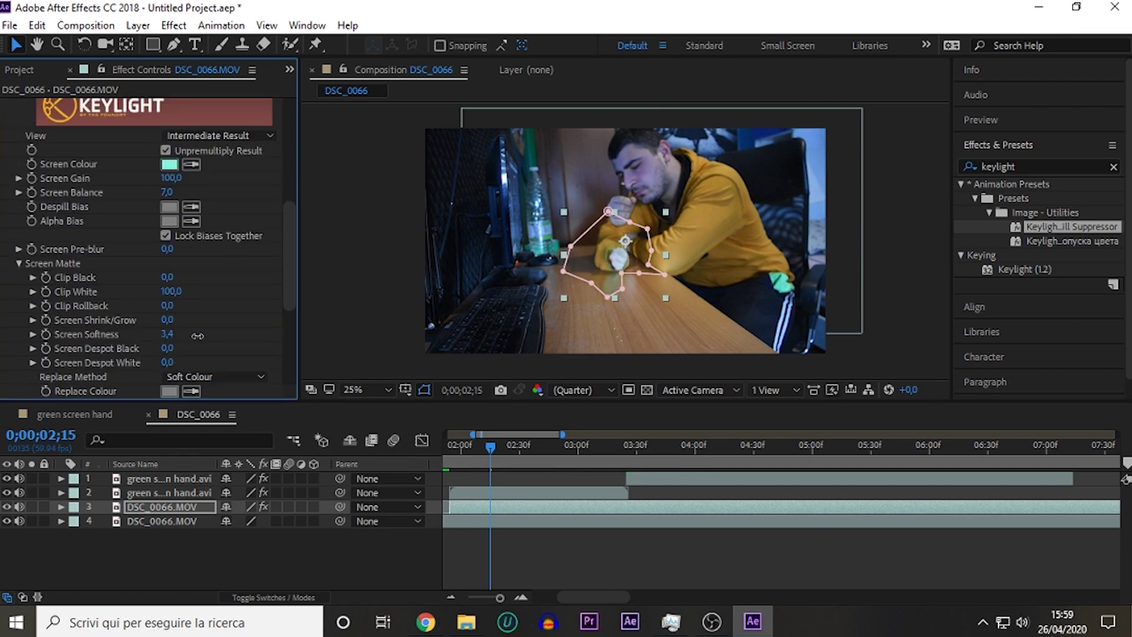
{"action": "left_click_drag", "start_coordinate": [171, 276], "coordinate": [194, 276]}
Create Dark Yellow Solid 1 and place it beneath the arm layer
{"action": "left_click", "coordinate": [138, 25]}
{"action": "left_click", "coordinate": [424, 57]}
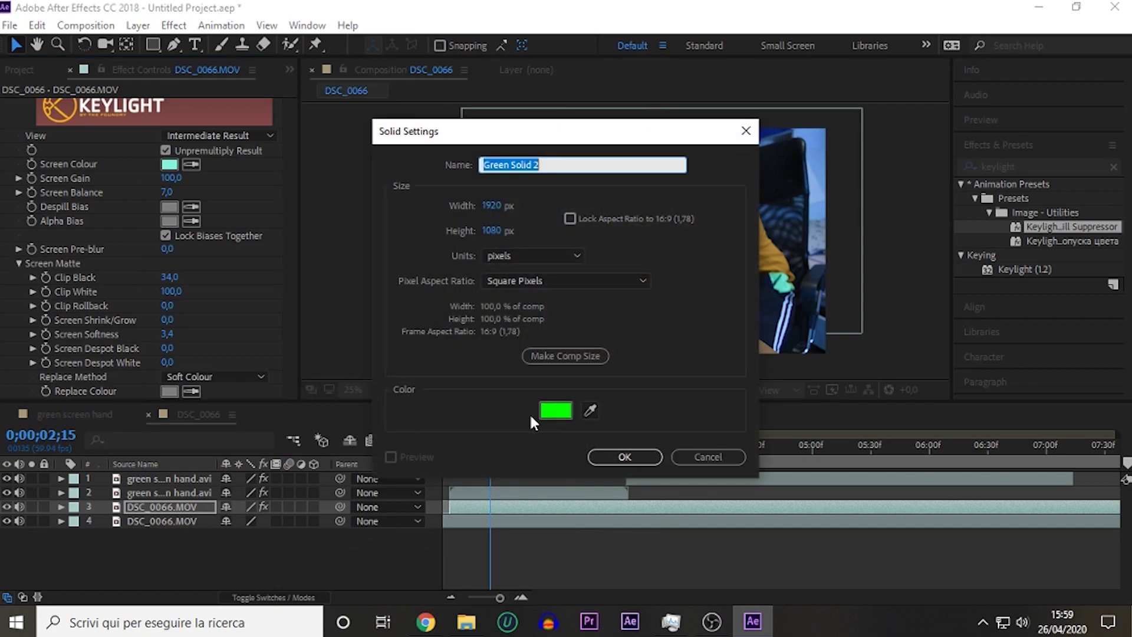
{"action": "left_click", "coordinate": [542, 410]}
{"action": "left_click_drag", "start_coordinate": [599, 350], "coordinate": [599, 381]}
{"action": "left_click", "coordinate": [566, 386]}
{"action": "key", "text": "Return"}
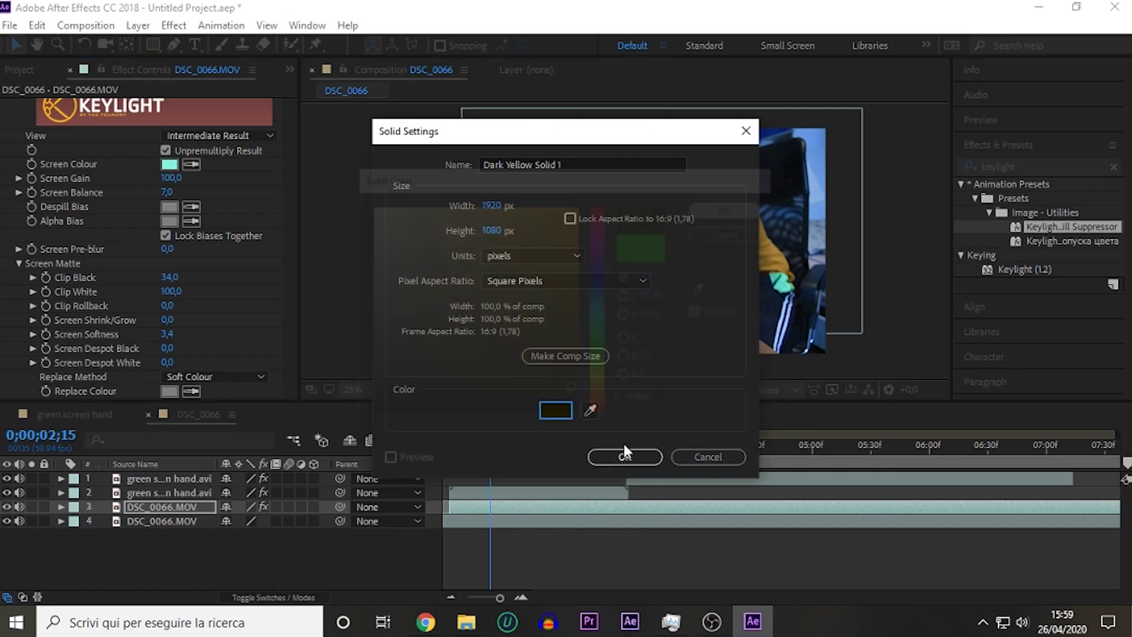
{"action": "left_click", "coordinate": [625, 457]}
{"action": "left_click_drag", "start_coordinate": [175, 526], "coordinate": [174, 528]}
Draw a Pen mask around the sleeve opening on the solid, then reselect the arm layer
{"action": "left_click", "coordinate": [174, 45]}
{"action": "scroll", "coordinate": [498, 260], "scroll_direction": "up", "scroll_amount": 4}
{"action": "left_click", "coordinate": [563, 265]}
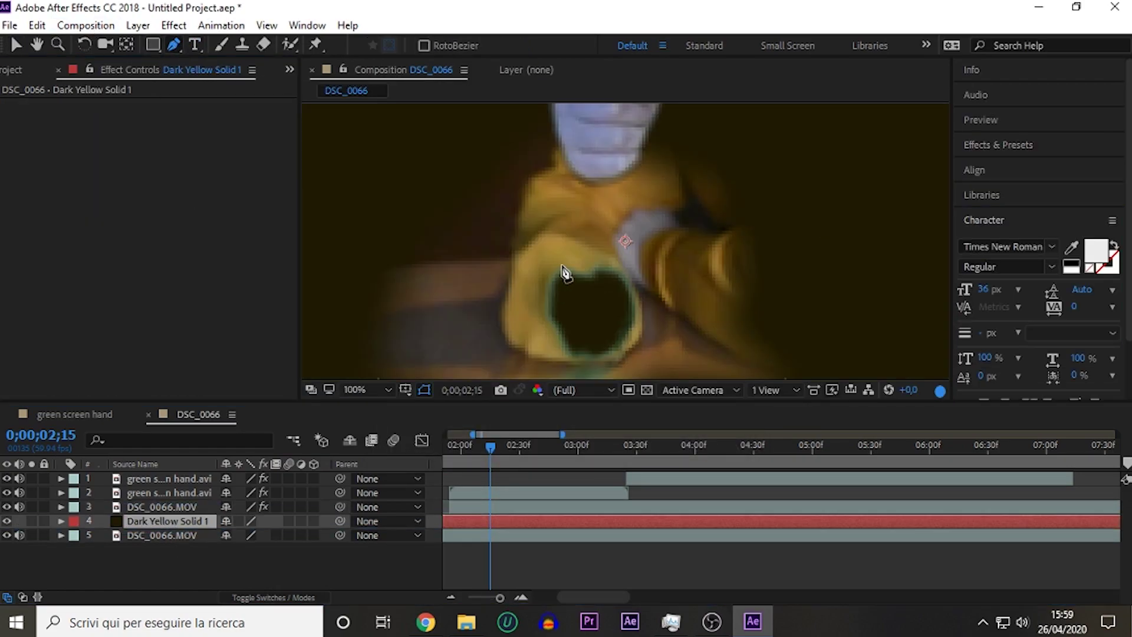
{"action": "left_click", "coordinate": [545, 278]}
{"action": "left_click", "coordinate": [531, 318]}
{"action": "key", "text": "comma"}
{"action": "key", "text": "comma"}
{"action": "left_click", "coordinate": [602, 303]}
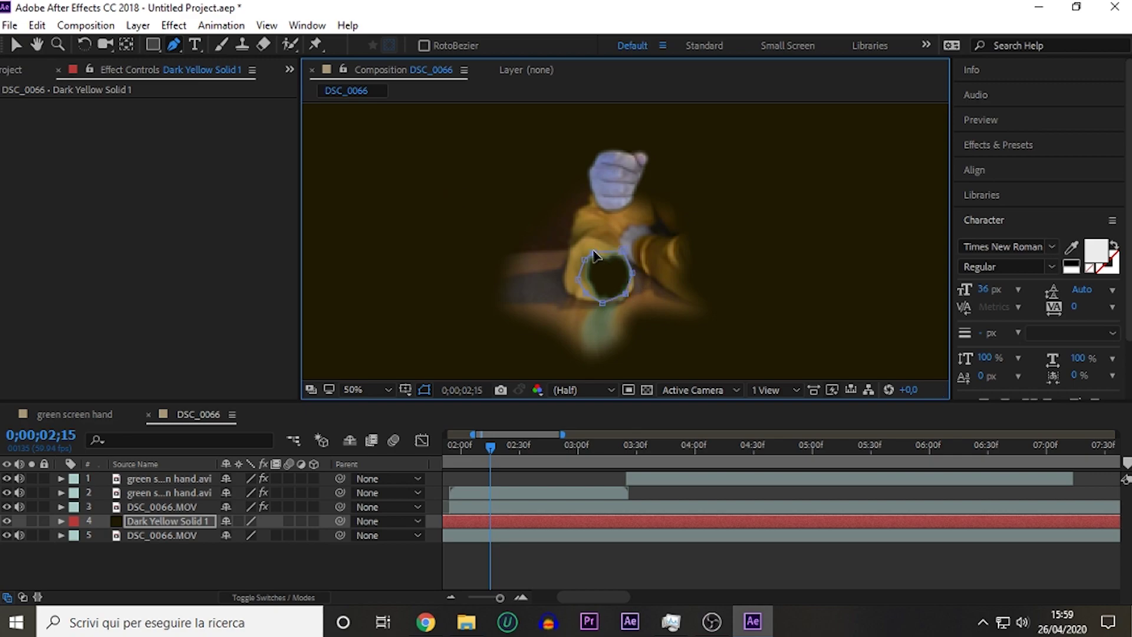
{"action": "key", "text": "comma"}
{"action": "key", "text": "v"}
{"action": "left_click", "coordinate": [159, 506]}
{"action": "left_click", "coordinate": [622, 292]}
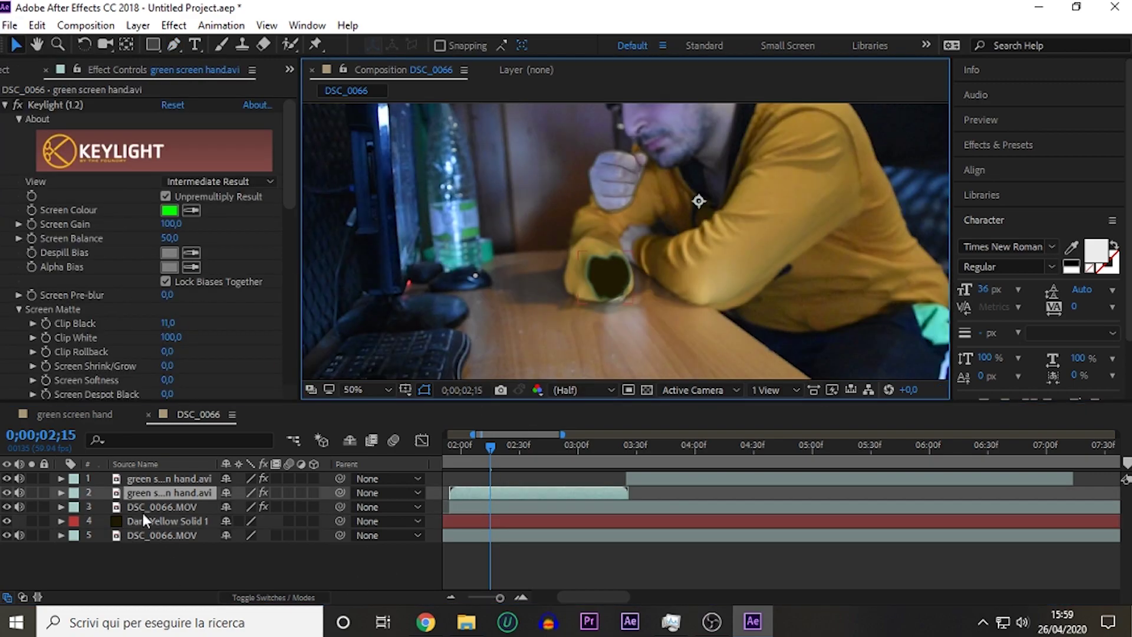
Apply Levels to the DSC_0066.MOV arm layer with Gamma 1,16
{"action": "scroll", "coordinate": [609, 311], "scroll_direction": "up", "scroll_amount": 2}
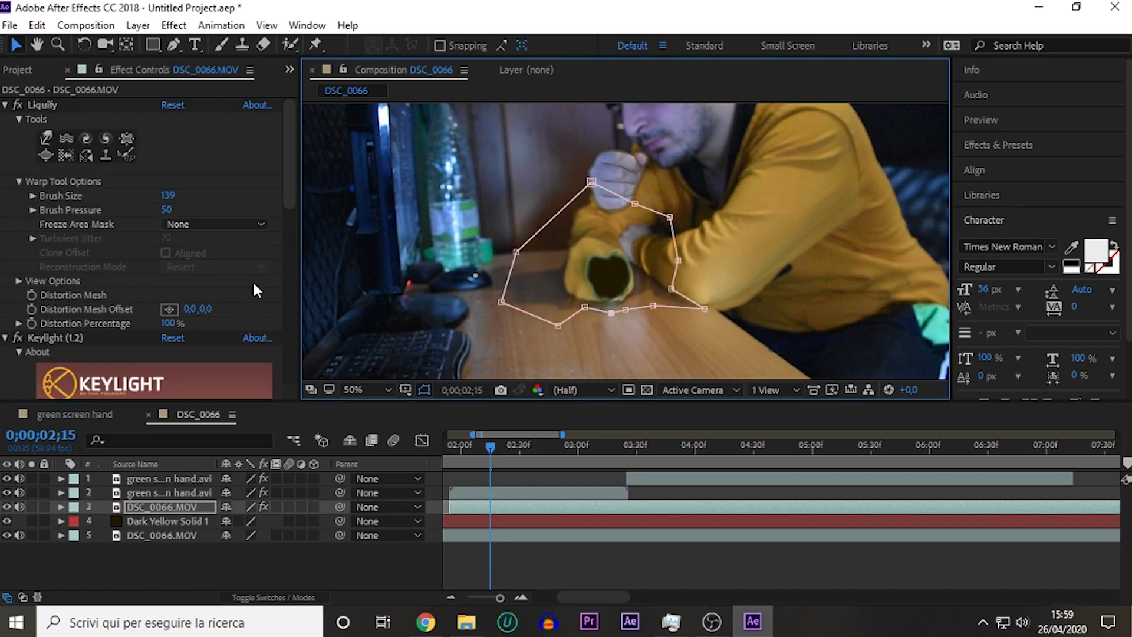
{"action": "key", "text": "comma"}
{"action": "scroll", "coordinate": [134, 263], "scroll_direction": "down", "scroll_amount": 6}
{"action": "scroll", "coordinate": [77, 330], "scroll_direction": "down", "scroll_amount": 4}
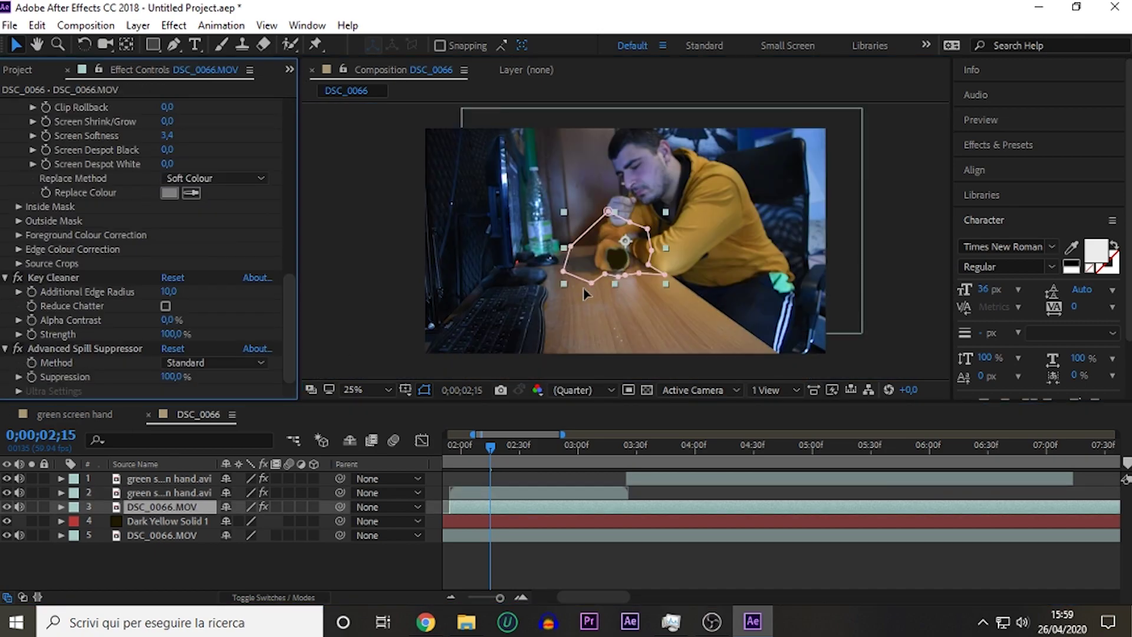
{"action": "scroll", "coordinate": [53, 213], "scroll_direction": "up", "scroll_amount": 4}
{"action": "left_click", "coordinate": [174, 25]}
{"action": "mouse_move", "coordinate": [225, 194]}
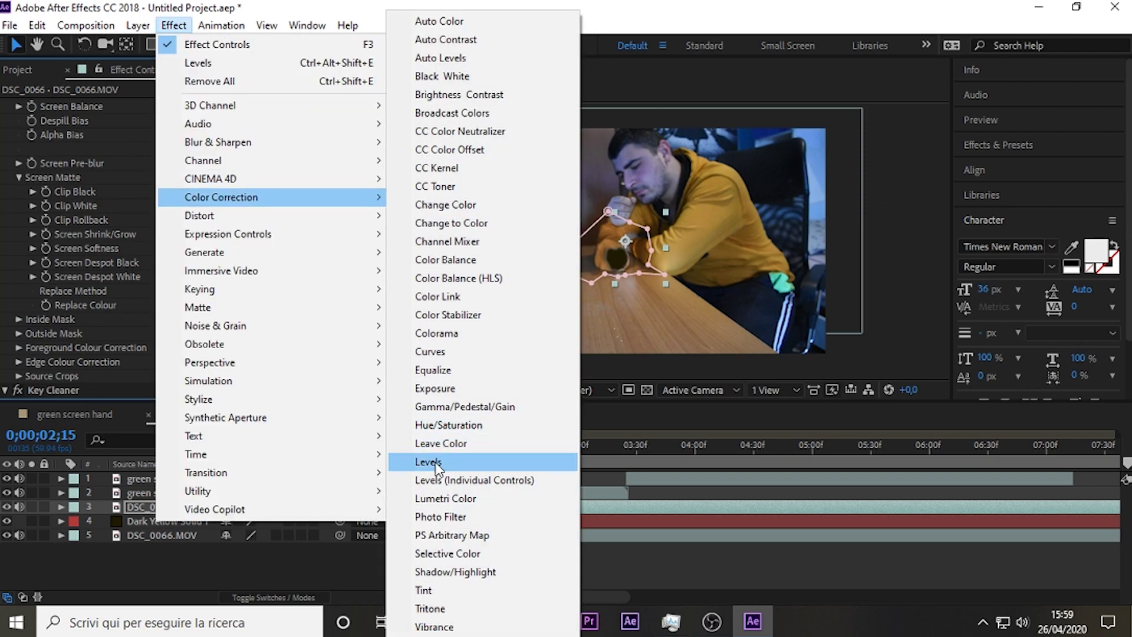
{"action": "left_click", "coordinate": [483, 458]}
Trim Dark Yellow Solid 1 to begin at 0;00;01;39
{"action": "left_click", "coordinate": [288, 564]}
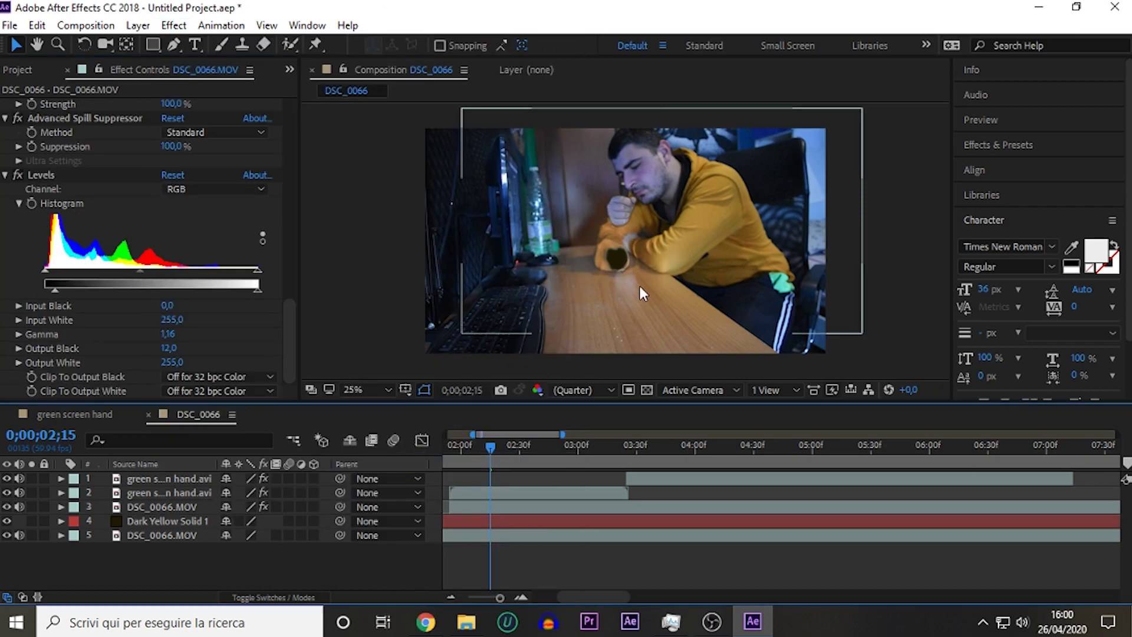
{"action": "left_click", "coordinate": [478, 597]}
{"action": "left_click_drag", "start_coordinate": [449, 522], "coordinate": [480, 523]}
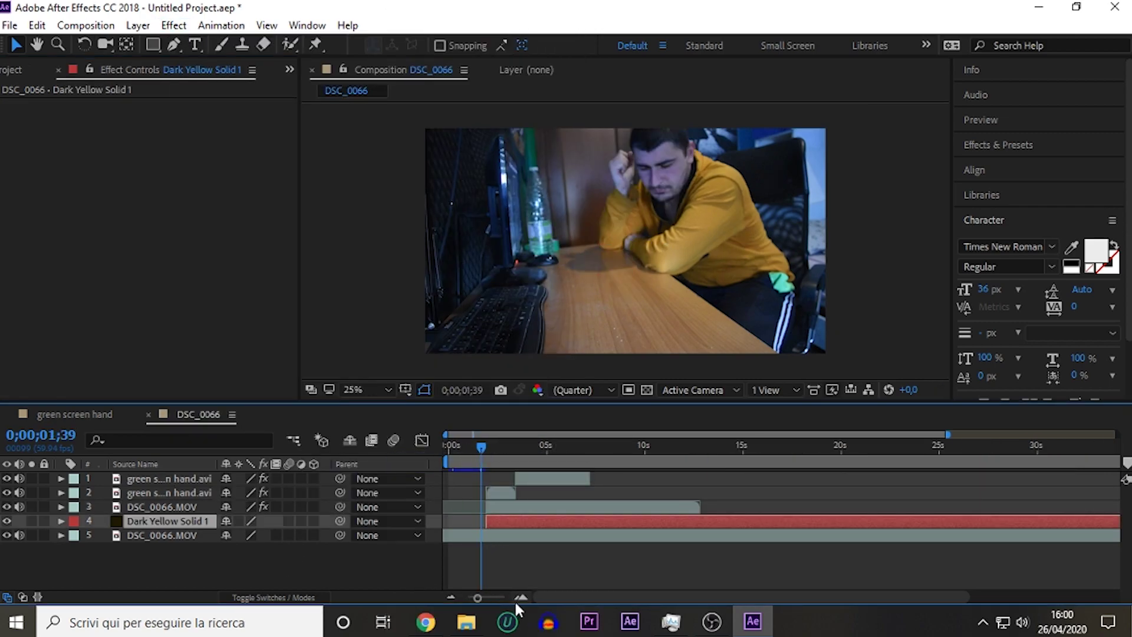
{"action": "left_click", "coordinate": [521, 598]}
{"action": "left_click", "coordinate": [474, 598]}
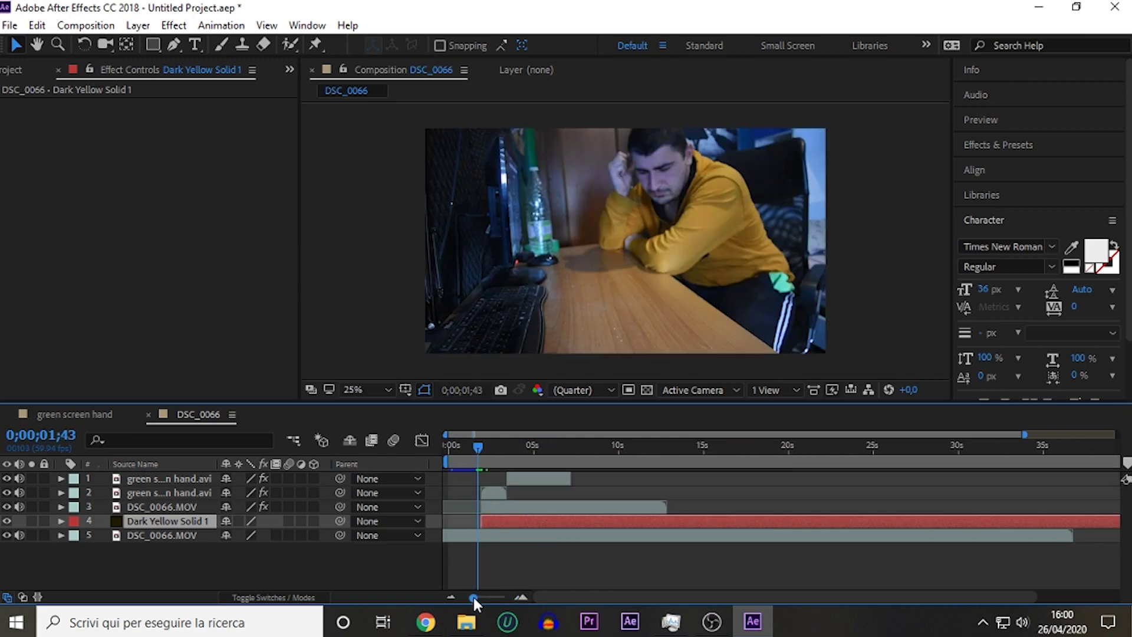
{"action": "left_click", "coordinate": [135, 506]}
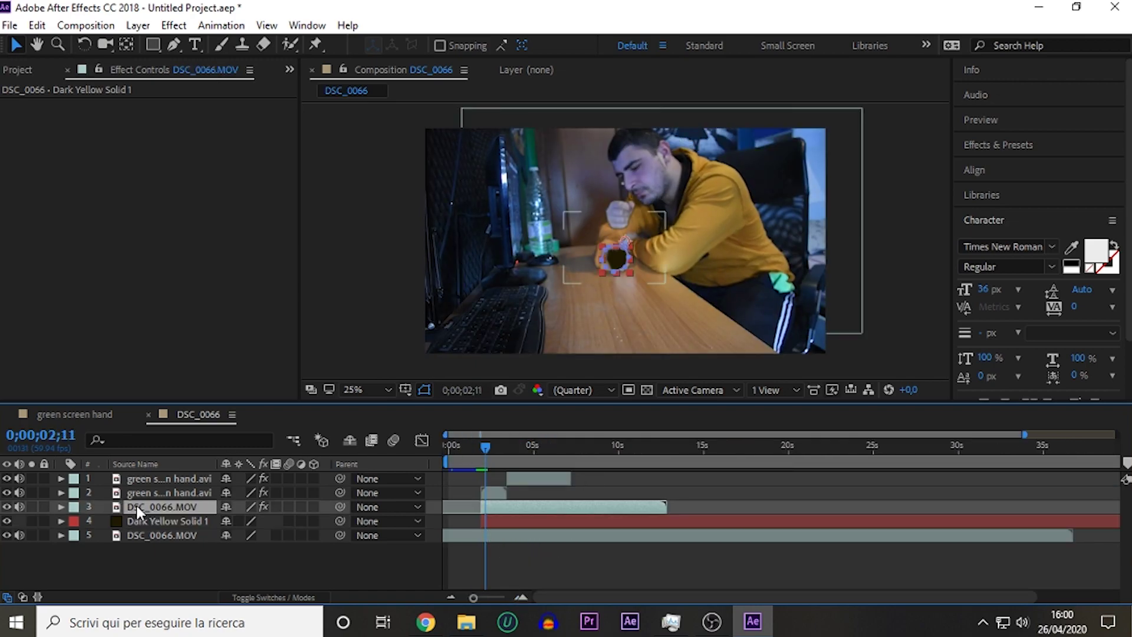
{"action": "scroll", "coordinate": [147, 272], "scroll_direction": "down", "scroll_amount": 5}
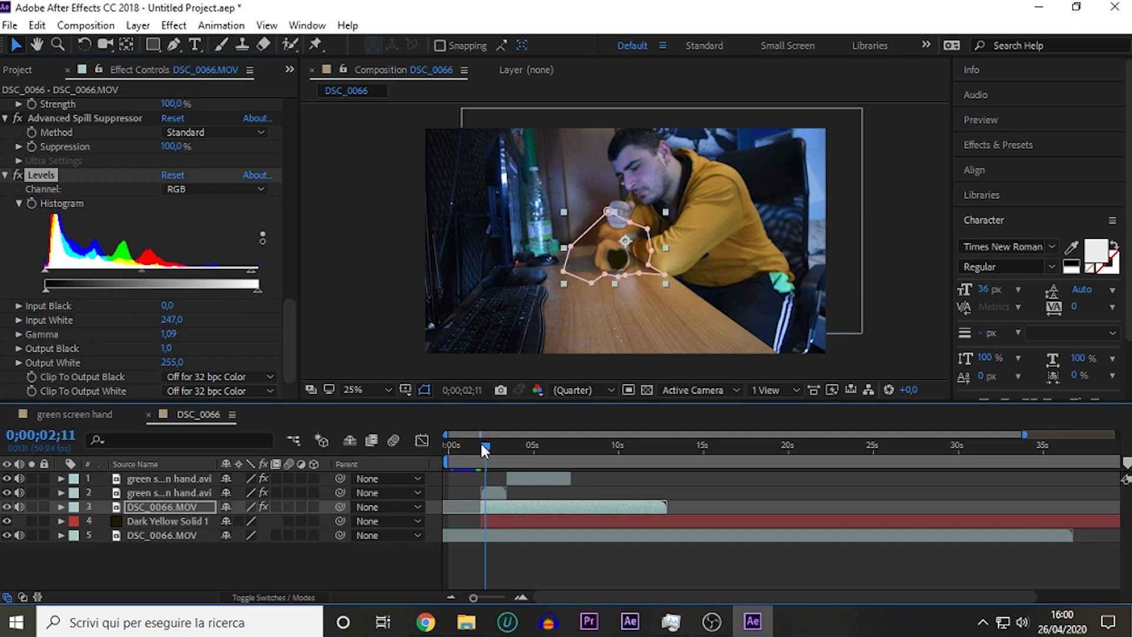
{"action": "left_click", "coordinate": [467, 449]}
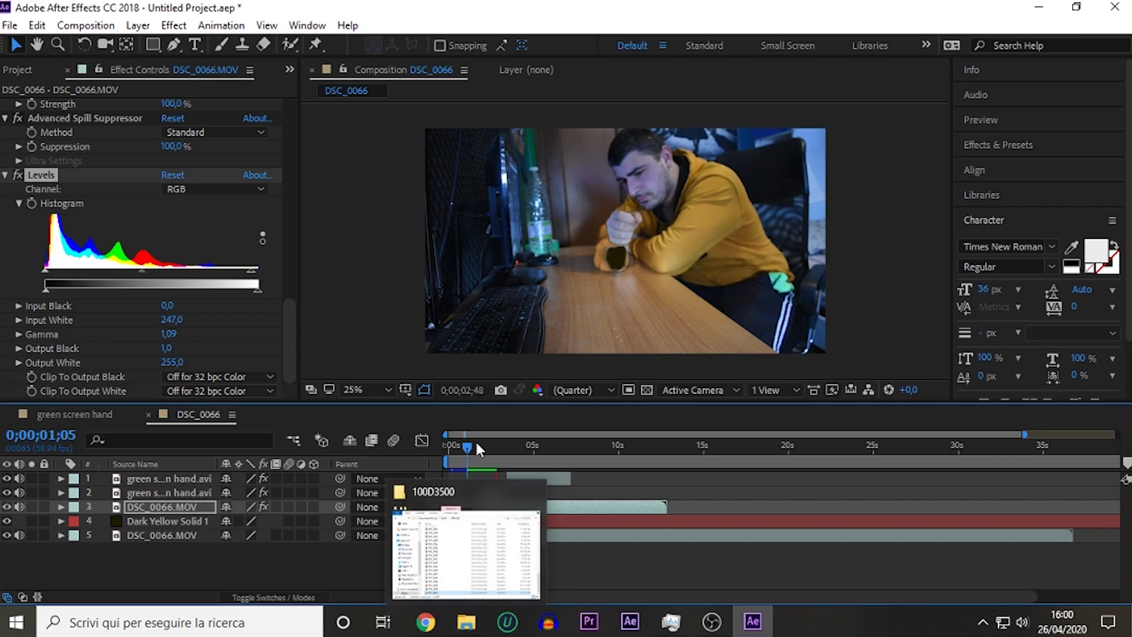
{"action": "left_click", "coordinate": [476, 448]}
{"action": "left_click_drag", "start_coordinate": [477, 448], "coordinate": [487, 451]}
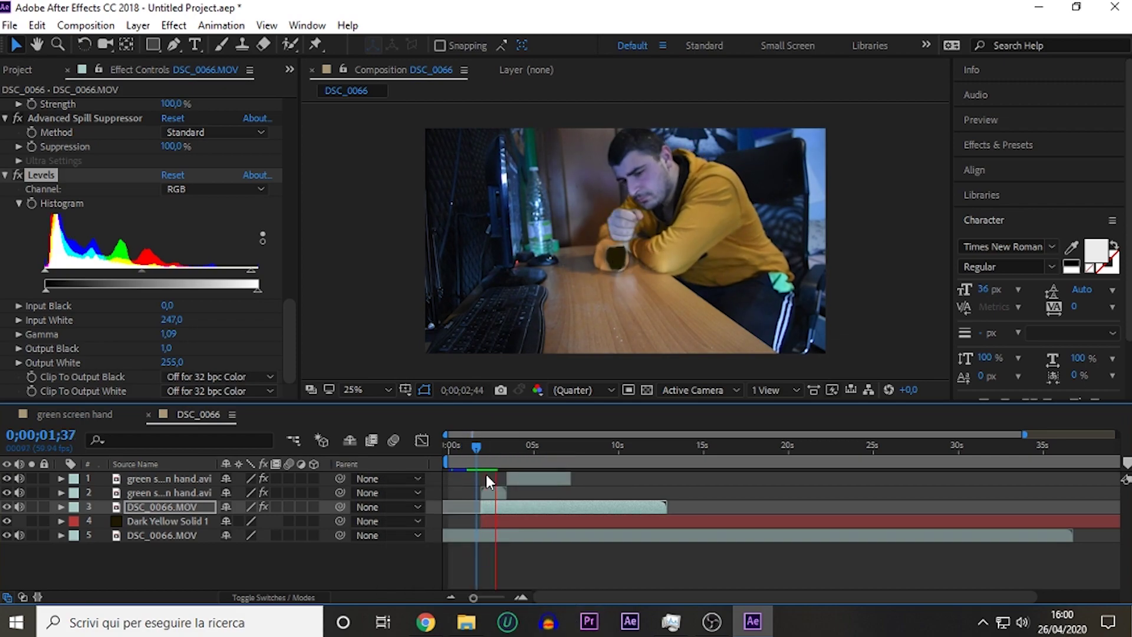
{"action": "key", "text": "equal"}
{"action": "left_click", "coordinate": [530, 452]}
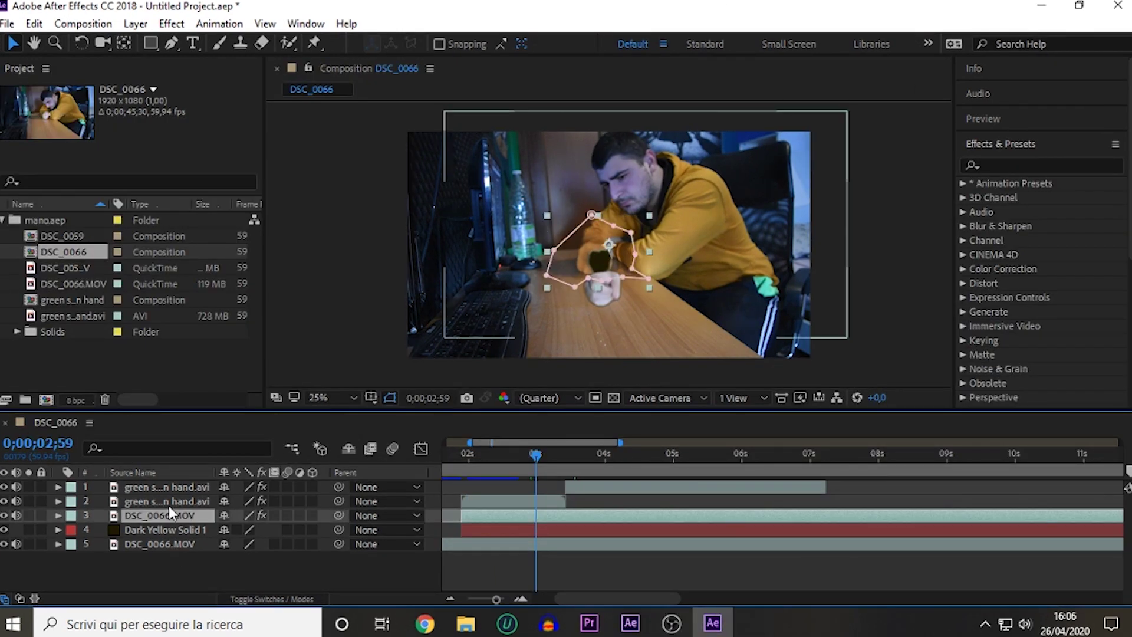
Keyframe the third hand layer's Position: Y 1197 at 2;59, raised progressively at earlier frames to 1;57
{"action": "left_click", "coordinate": [167, 515]}
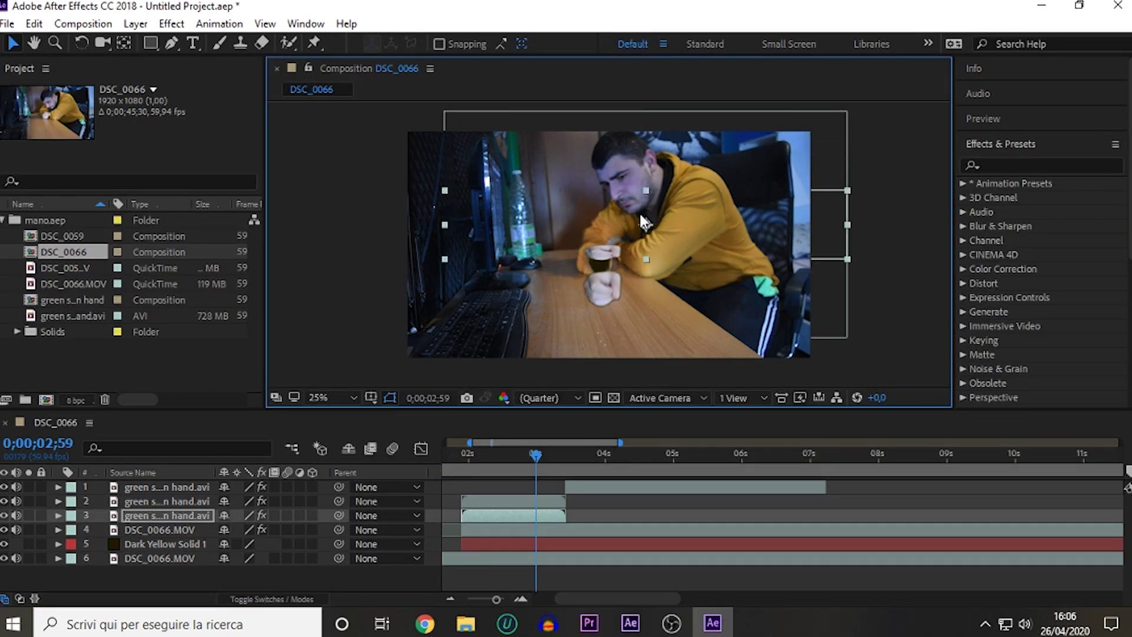
{"action": "left_click", "coordinate": [58, 515]}
{"action": "left_click_drag", "start_coordinate": [258, 541], "coordinate": [855, 571]}
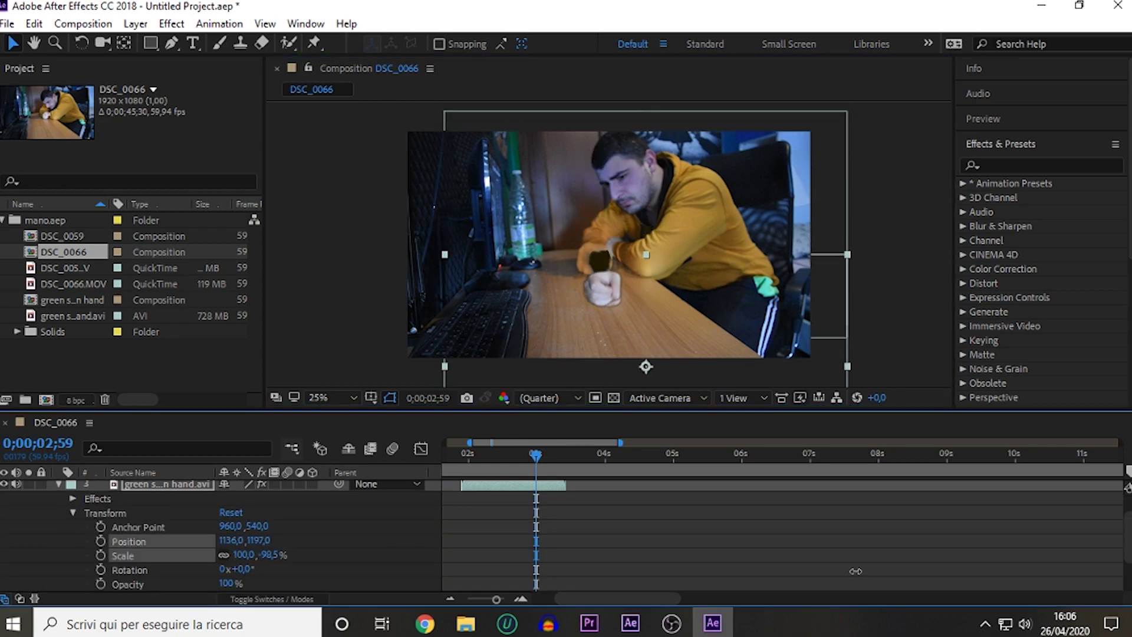
{"action": "left_click", "coordinate": [517, 465]}
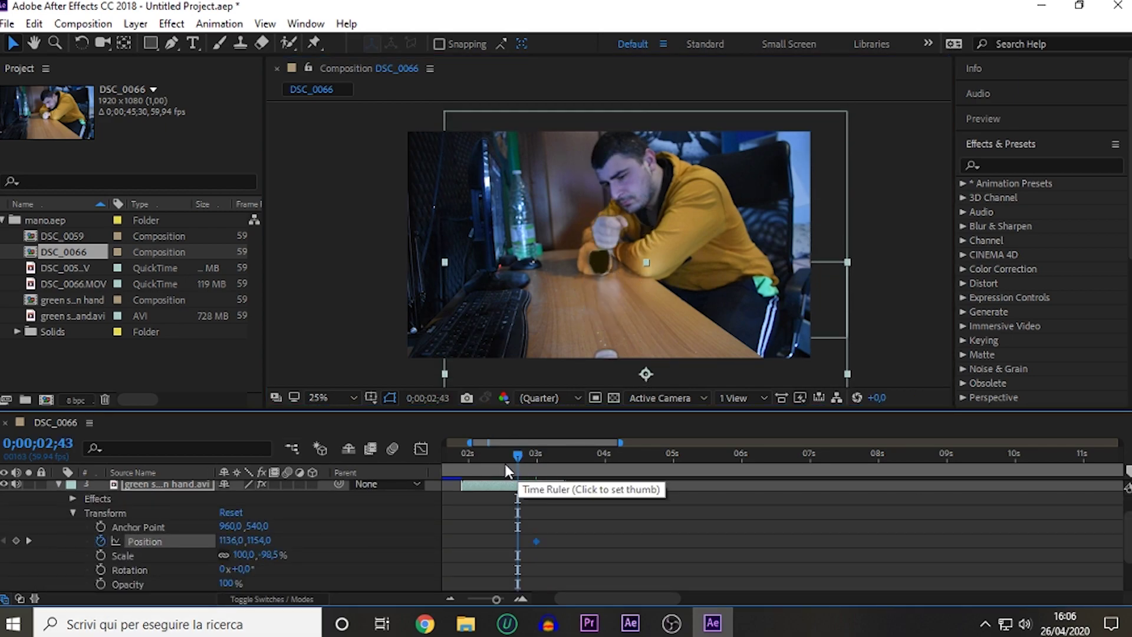
{"action": "left_click", "coordinate": [507, 462]}
{"action": "left_click_drag", "start_coordinate": [257, 541], "coordinate": [177, 540]}
{"action": "left_click_drag", "start_coordinate": [614, 599], "coordinate": [593, 598]}
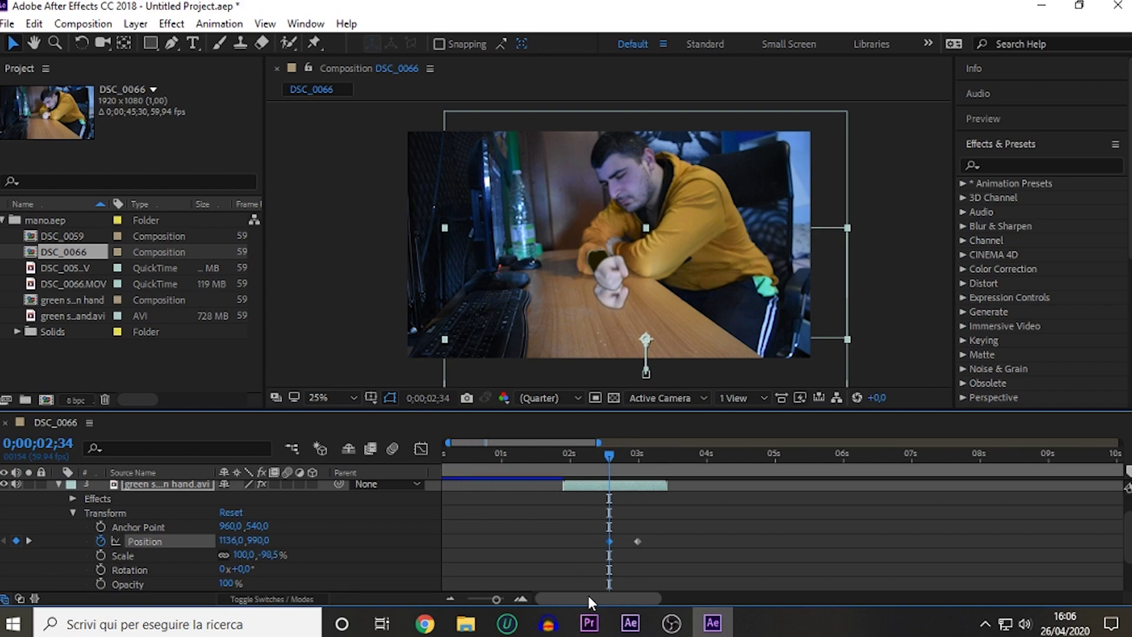
{"action": "left_click", "coordinate": [585, 460]}
{"action": "left_click", "coordinate": [566, 465]}
{"action": "left_click_drag", "start_coordinate": [258, 540], "coordinate": [171, 548]}
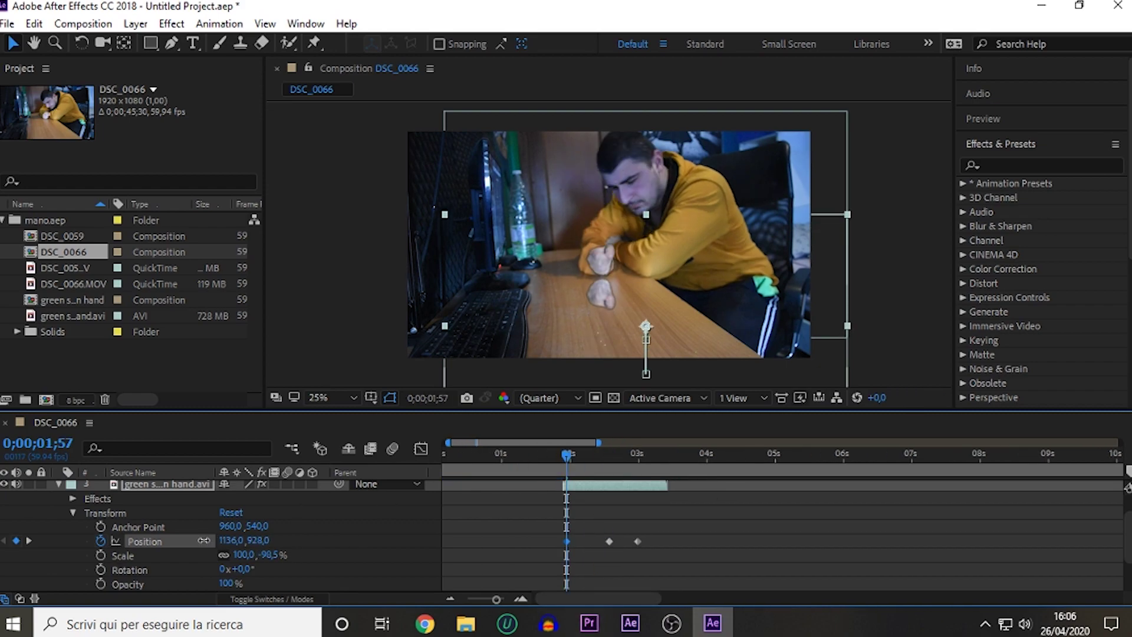
Apply Camera Lens Blur with Blur Radius 5 to the third hand layer
{"action": "left_click", "coordinate": [1058, 165]}
{"action": "type", "text": "lens"}
{"action": "double_click", "coordinate": [1045, 197]}
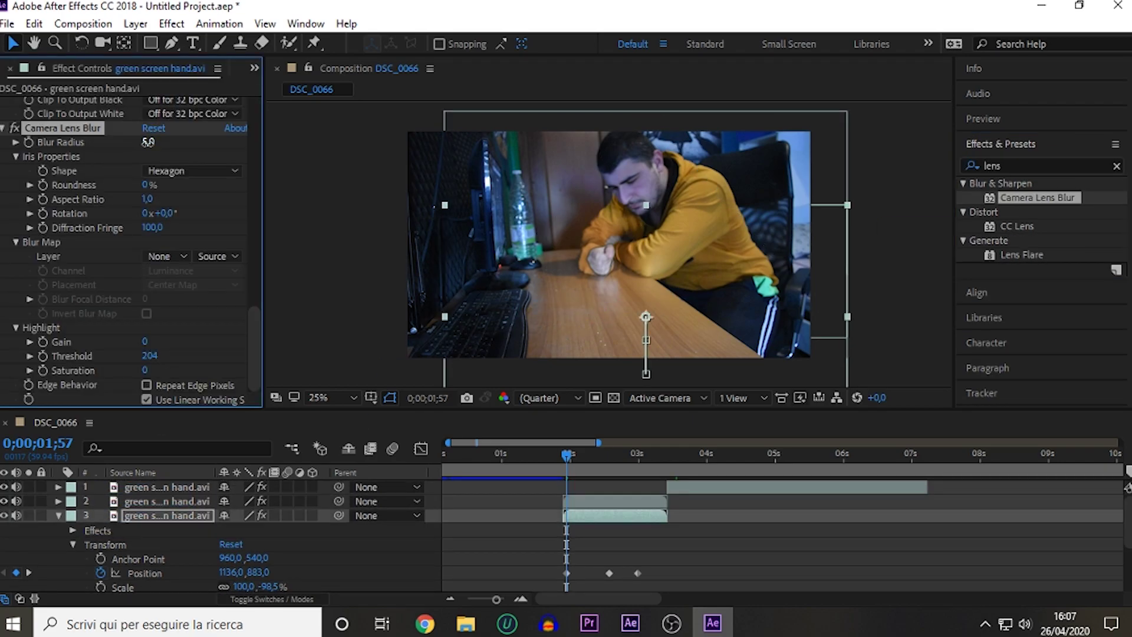
{"action": "left_click", "coordinate": [58, 515]}
Save Untitled Project.aep to the Desktop, overwriting it, and make a new composition from DSC_0066
{"action": "key", "text": "ctrl+s"}
{"action": "left_click", "coordinate": [420, 406]}
{"action": "left_click", "coordinate": [590, 309]}
{"action": "left_click", "coordinate": [515, 485]}
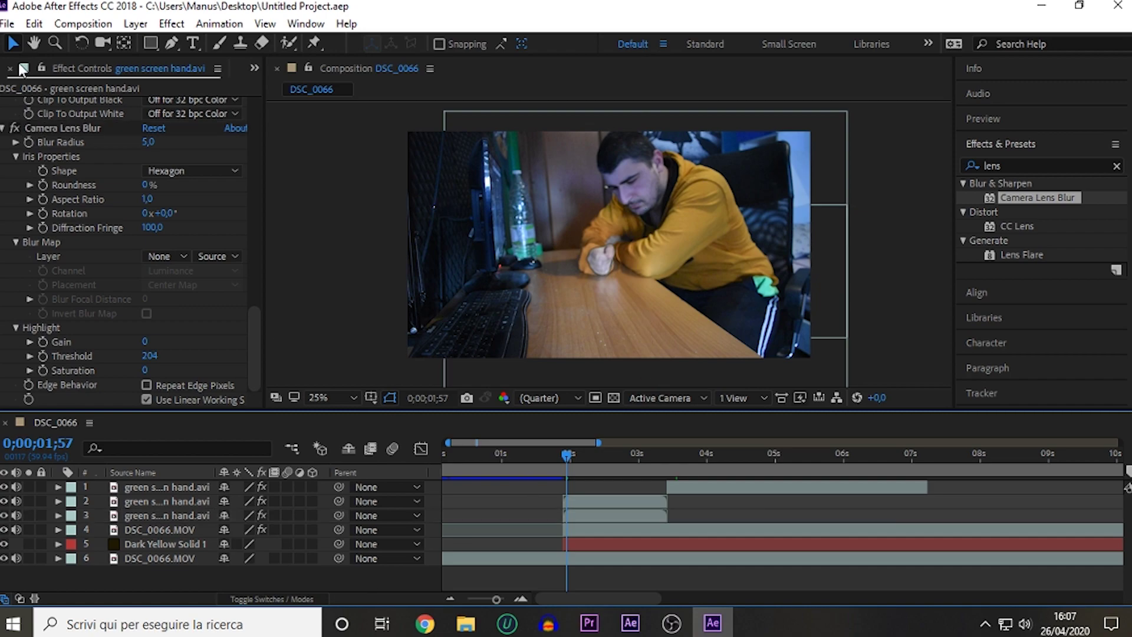
{"action": "key", "text": "ctrl+0"}
{"action": "left_click_drag", "start_coordinate": [63, 252], "coordinate": [52, 403]}
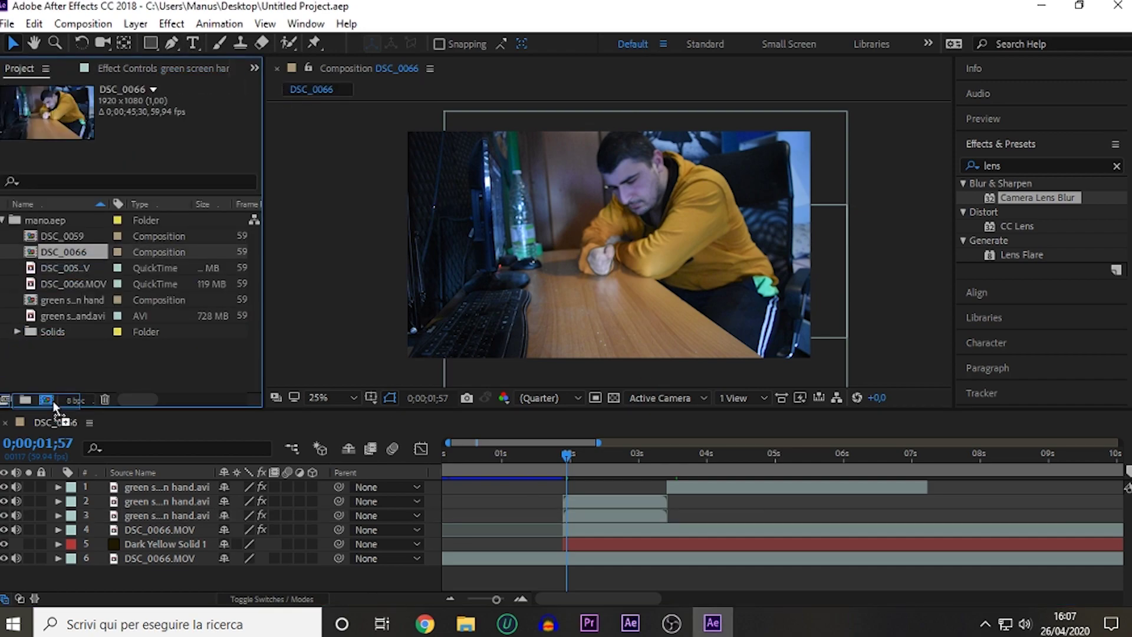
In DSC_0066, duplicate the second hand layer at 3;25, freeze it on that frame, and save
{"action": "left_click", "coordinate": [550, 455]}
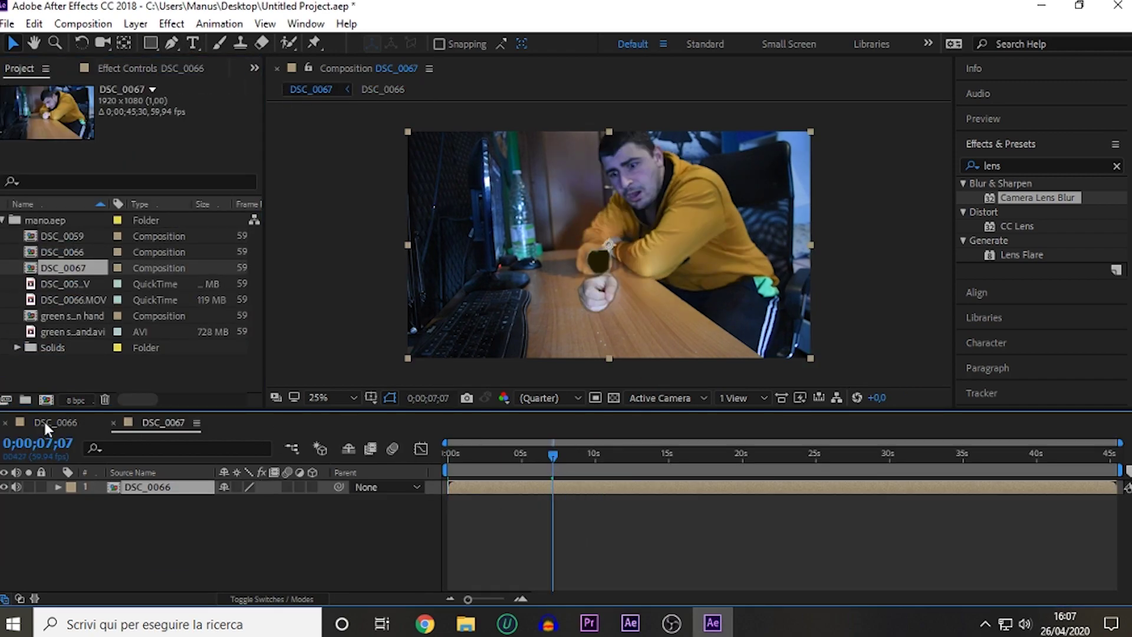
{"action": "left_click", "coordinate": [48, 424]}
{"action": "left_click_drag", "start_coordinate": [671, 454], "coordinate": [660, 458]}
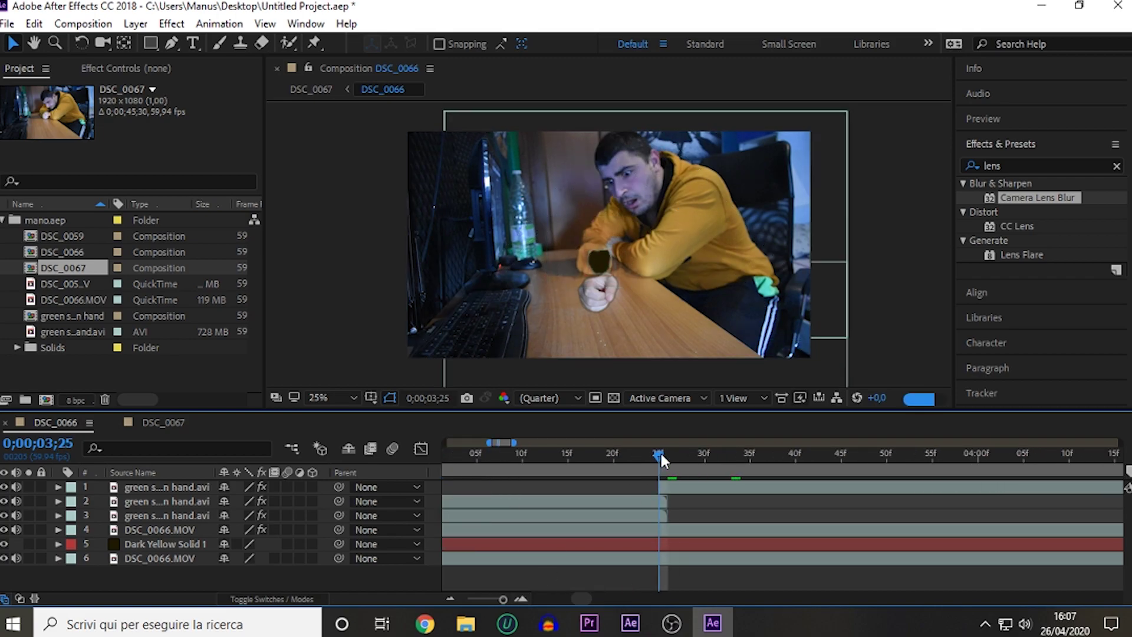
{"action": "left_click", "coordinate": [184, 502]}
{"action": "key", "text": "ctrl+d"}
{"action": "right_click", "coordinate": [648, 519]}
{"action": "left_click", "coordinate": [885, 191]}
{"action": "key", "text": "semicolon"}
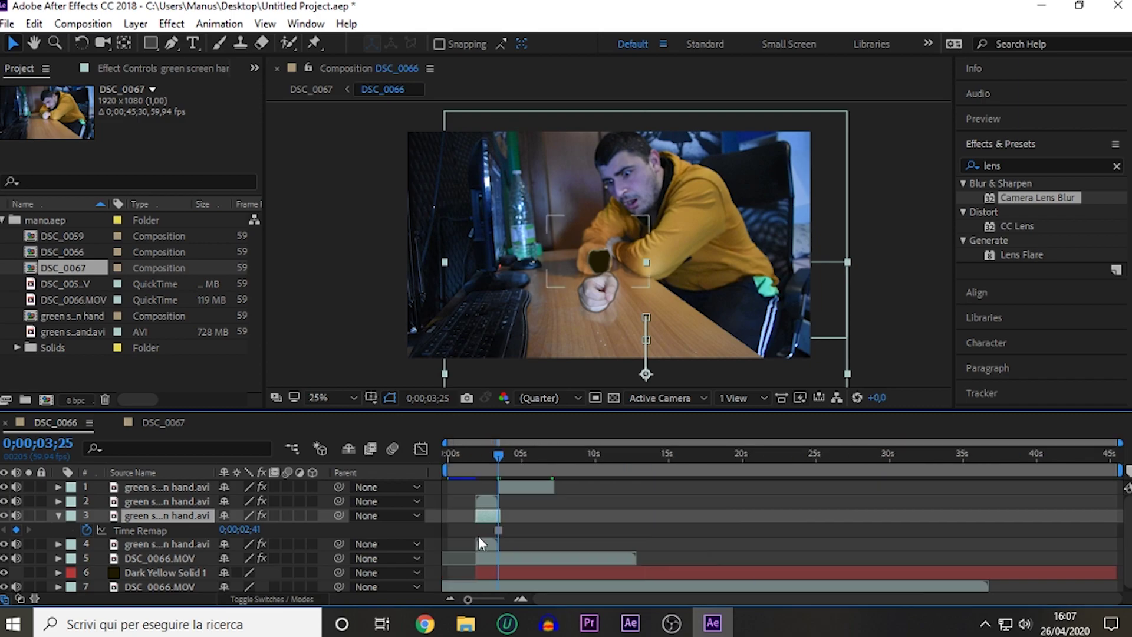
{"action": "key", "text": "equal"}
{"action": "key", "text": "equal"}
{"action": "key", "text": "equal"}
{"action": "key", "text": "equal"}
{"action": "key", "text": "ctrl+s"}
Preview the punch in DSC_0067 from 2;24, then show the hand's effect settings in DSC_0066
{"action": "left_click", "coordinate": [164, 423]}
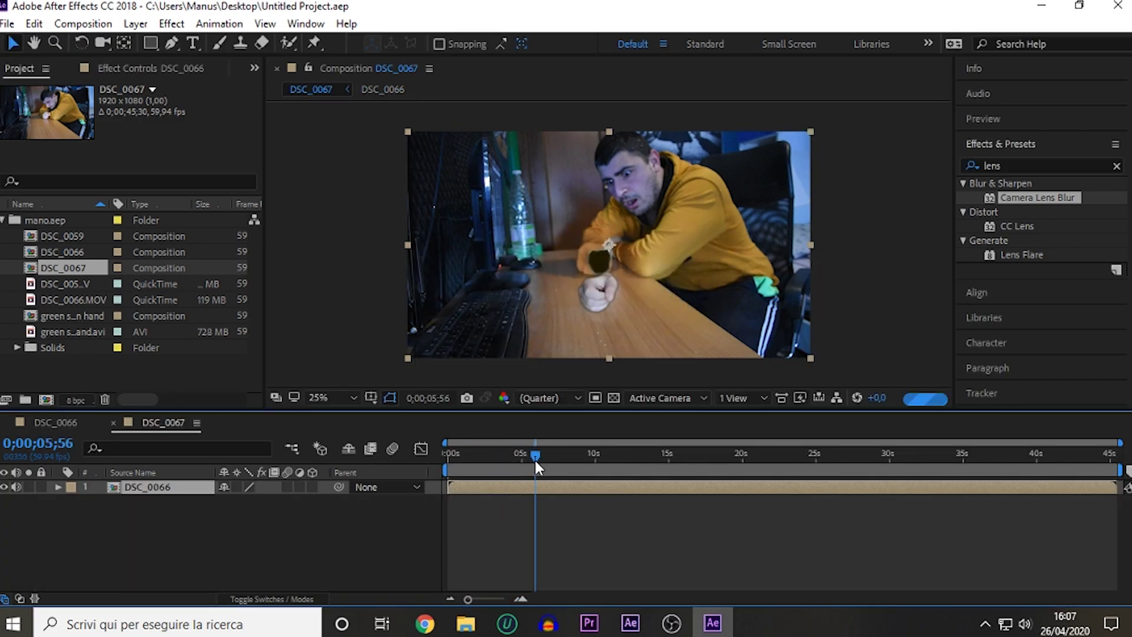
{"action": "left_click_drag", "start_coordinate": [534, 458], "coordinate": [483, 459]}
{"action": "key", "text": "space"}
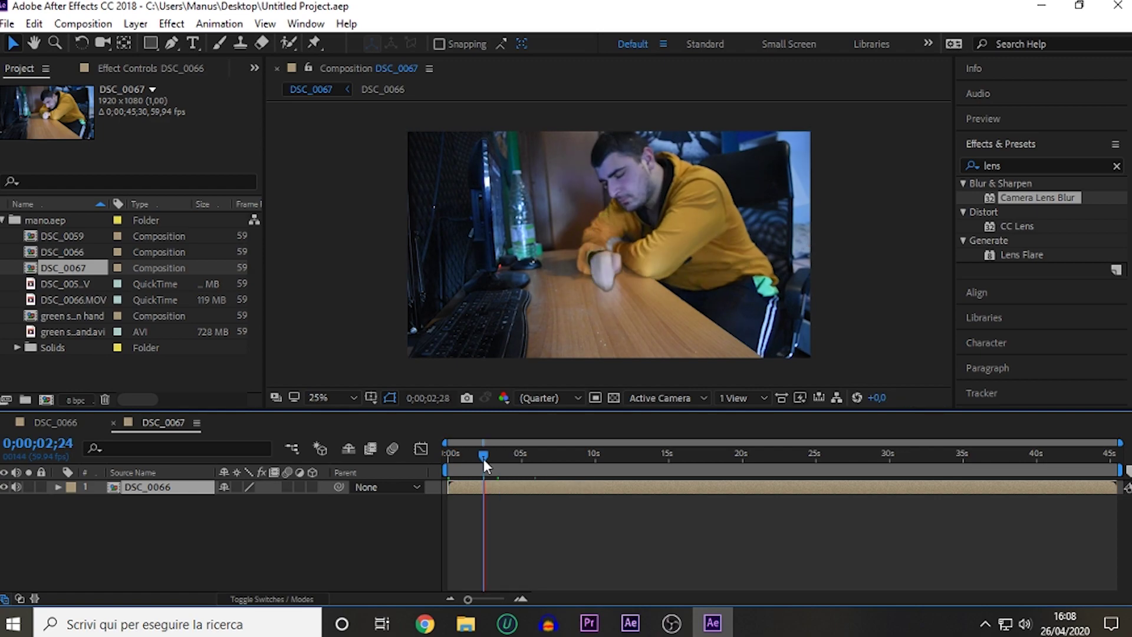
{"action": "key", "text": "equal"}
{"action": "left_click_drag", "start_coordinate": [477, 457], "coordinate": [526, 451]}
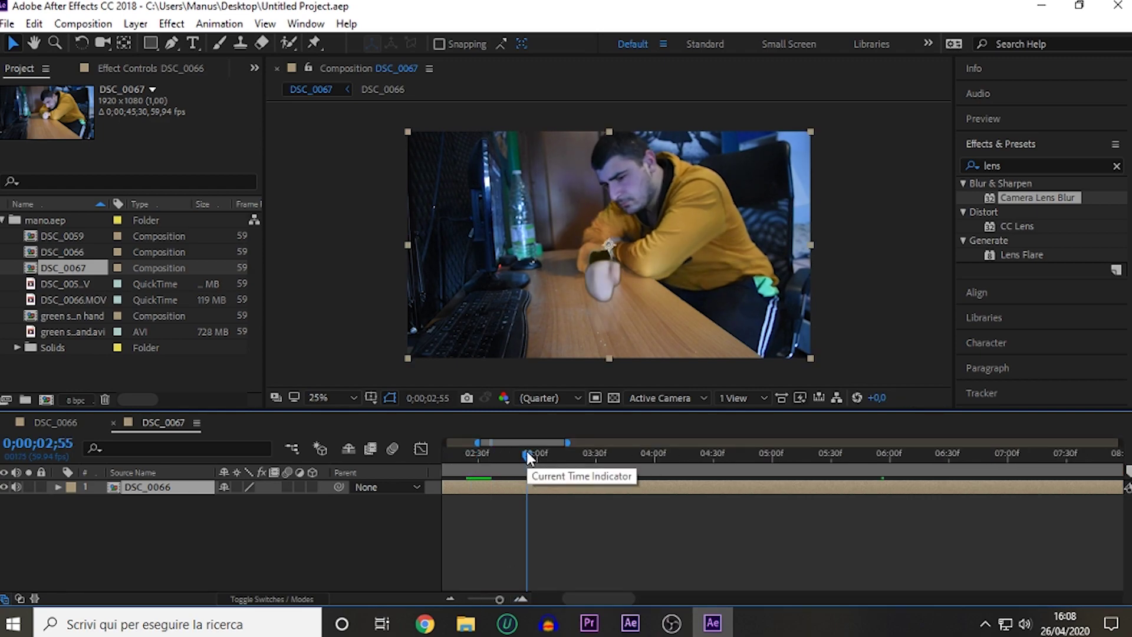
{"action": "left_click", "coordinate": [56, 423]}
{"action": "key", "text": "F3"}
{"action": "scroll", "coordinate": [241, 375], "scroll_direction": "down", "scroll_amount": 10}
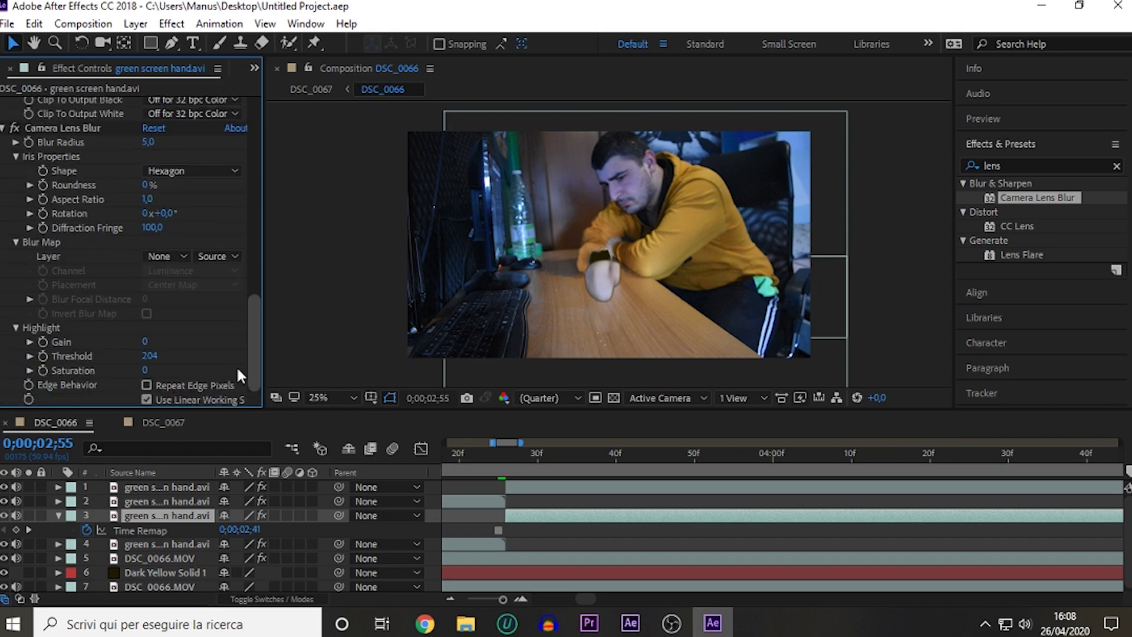
Set the hand's Camera Lens Blur radius to 7 and save the project
{"action": "type", "text": "7"}
{"action": "key", "text": "Return"}
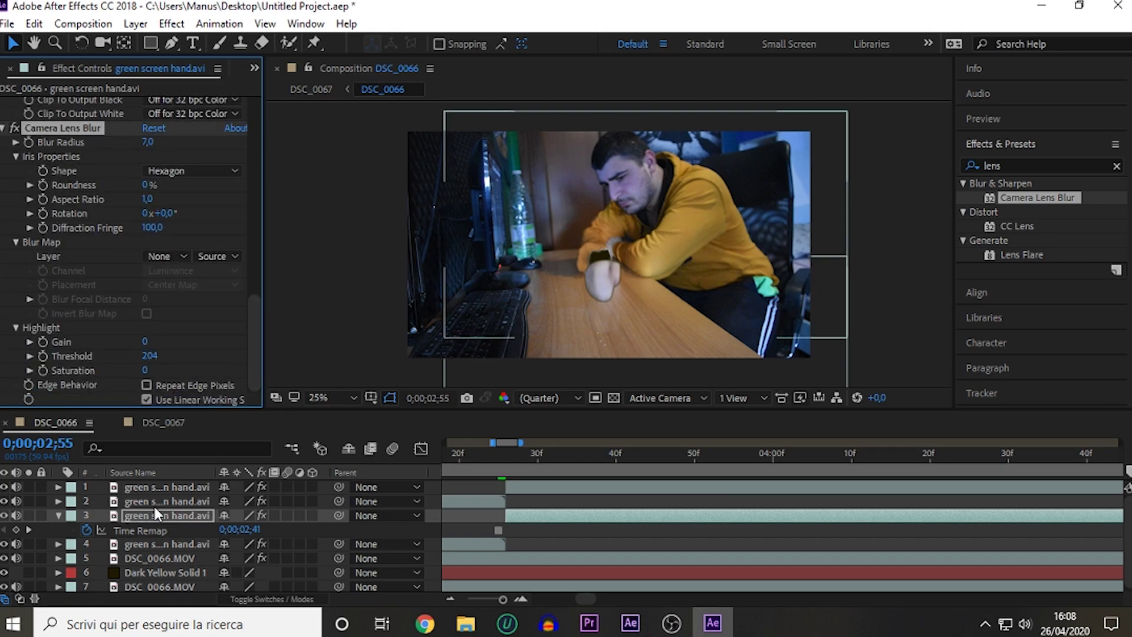
{"action": "left_click", "coordinate": [160, 544]}
{"action": "scroll", "coordinate": [258, 386], "scroll_direction": "down", "scroll_amount": 10}
{"action": "key", "text": "ctrl+s"}
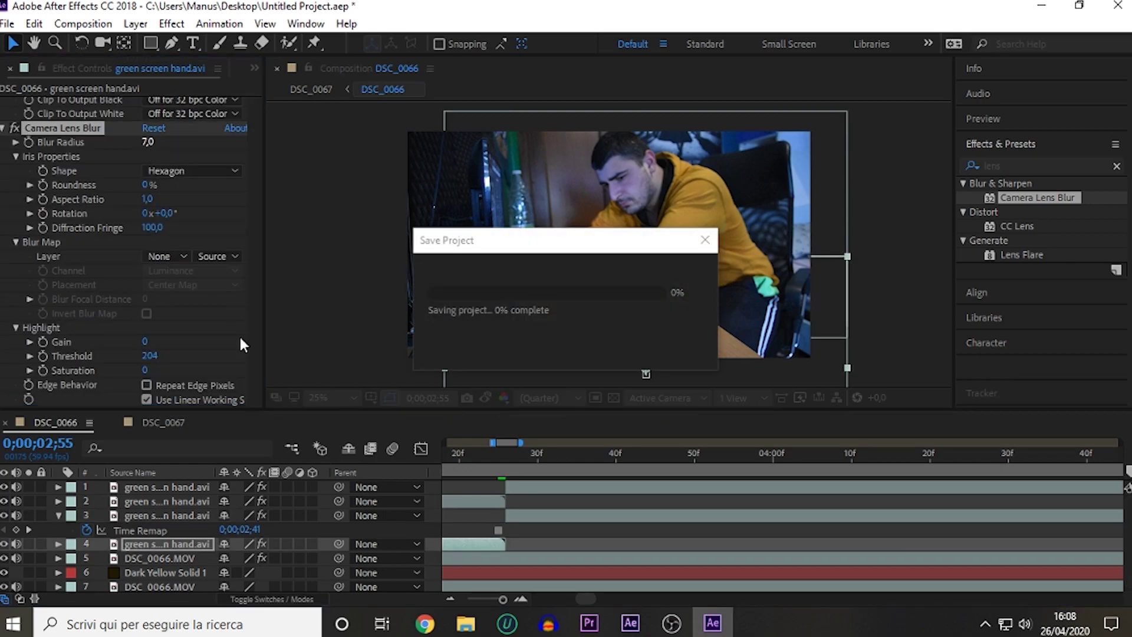
Show DSC_0067 at 5;51 with the timeline zoomed out to the full duration
{"action": "left_click", "coordinate": [169, 425]}
{"action": "left_click_drag", "start_coordinate": [499, 598], "coordinate": [484, 598]}
{"action": "left_click", "coordinate": [568, 453]}
{"action": "left_click", "coordinate": [608, 466]}
{"action": "left_click", "coordinate": [470, 600]}
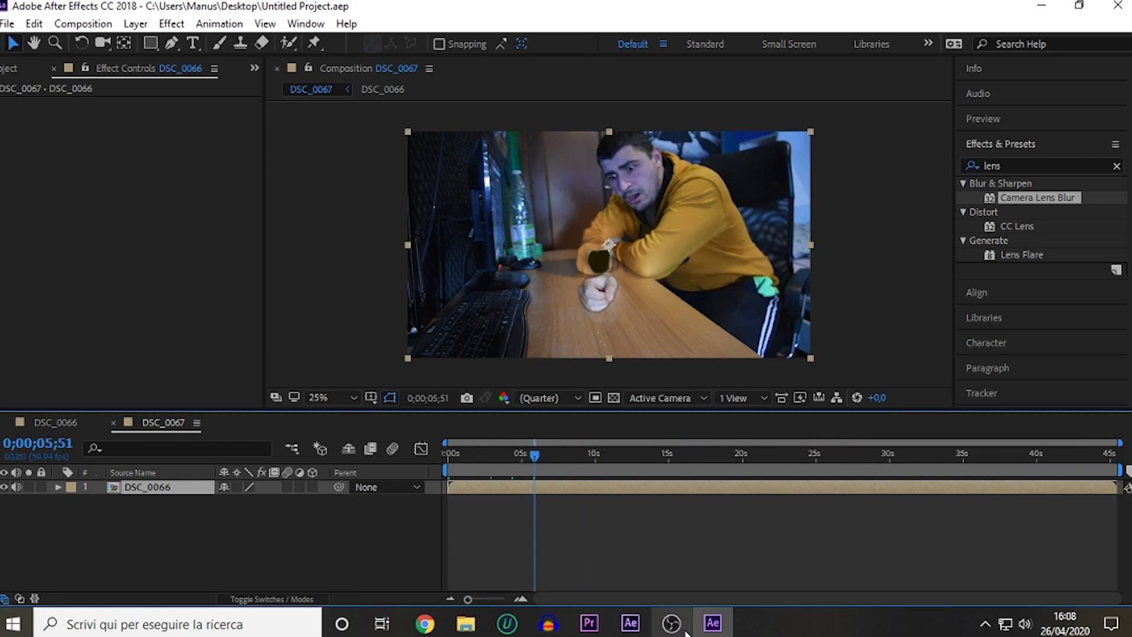
Add a Null 1 layer to DSC_0067 and parent DSC_0066 to it
{"action": "left_click", "coordinate": [136, 23]}
{"action": "mouse_move", "coordinate": [177, 40]}
{"action": "left_click", "coordinate": [460, 116]}
{"action": "left_click", "coordinate": [998, 167]}
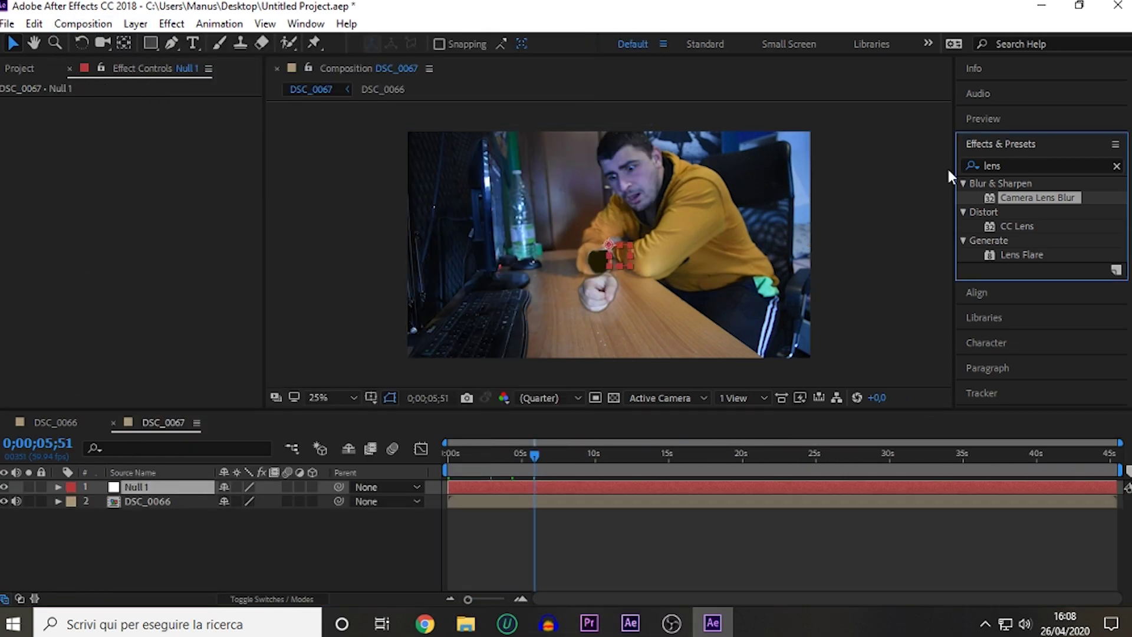
{"action": "type", "text": "1"}
{"action": "left_click_drag", "start_coordinate": [339, 501], "coordinate": [136, 487]}
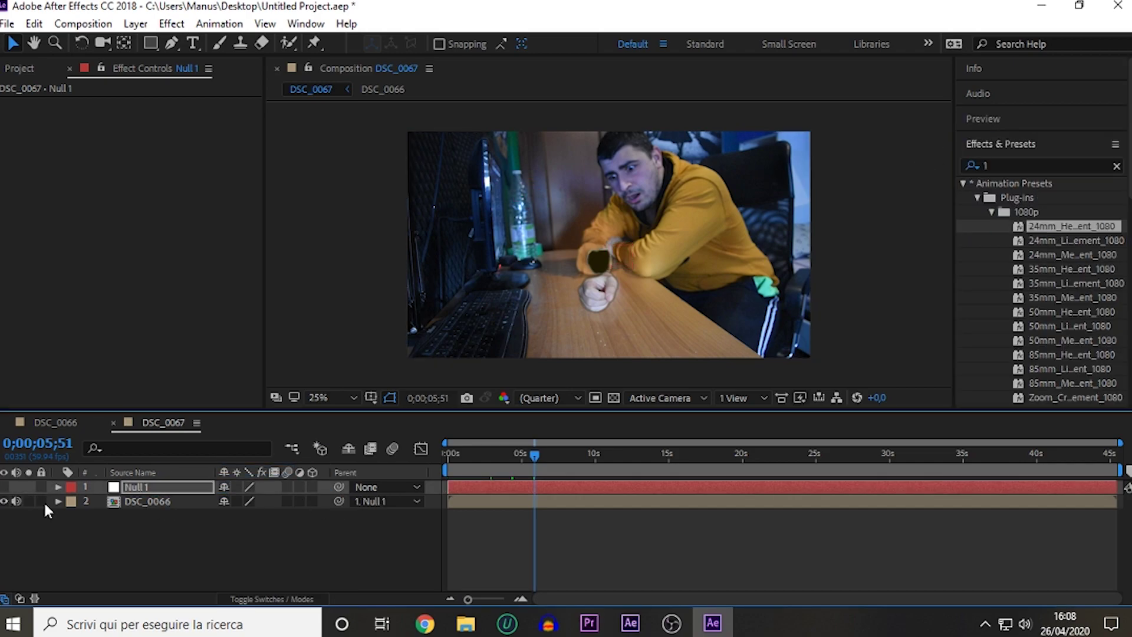
Scale DSC_0066 to 112% and preview the composition from the start
{"action": "left_click", "coordinate": [58, 500]}
{"action": "left_click_drag", "start_coordinate": [242, 554], "coordinate": [266, 554]}
{"action": "left_click", "coordinate": [454, 454]}
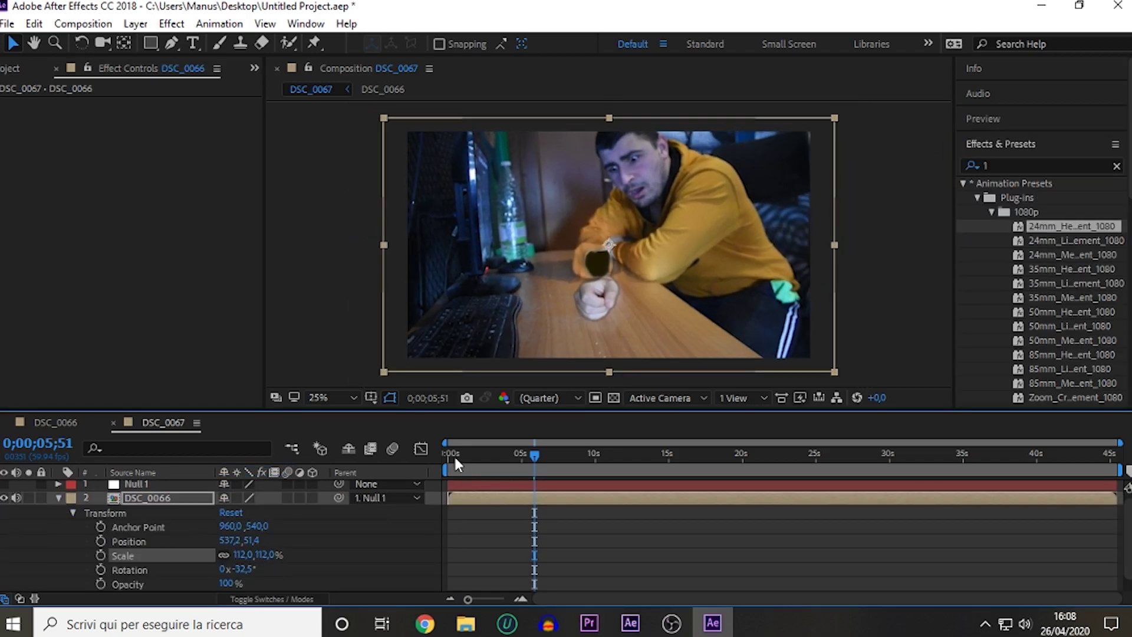
{"action": "left_click", "coordinate": [589, 487]}
{"action": "key", "text": "space"}
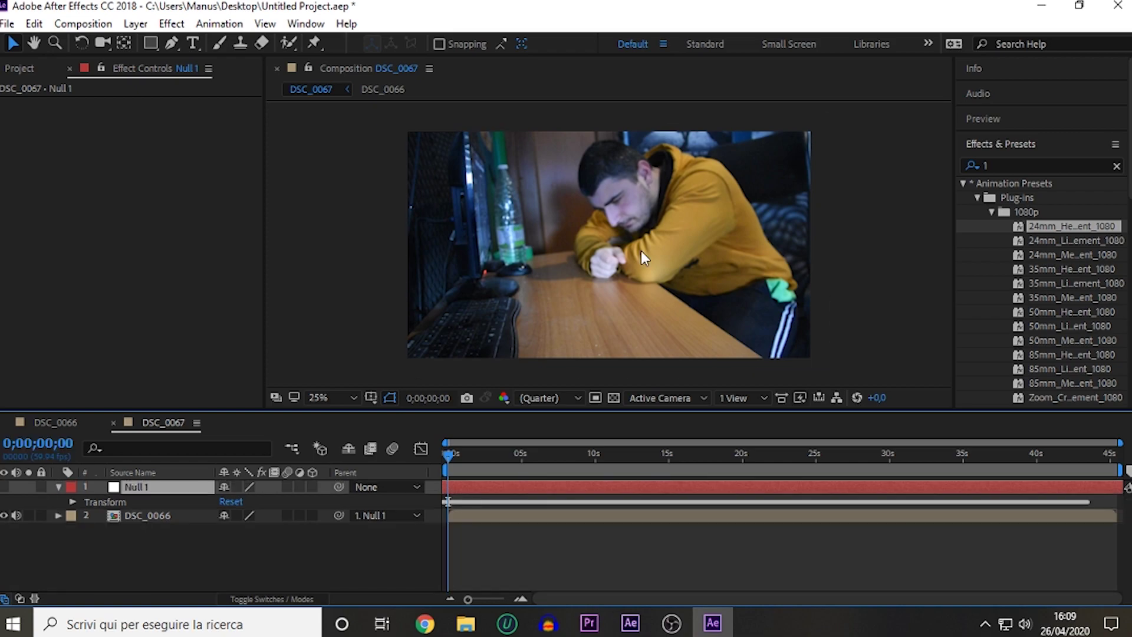
{"action": "key", "text": "space"}
{"action": "left_click", "coordinate": [446, 352]}
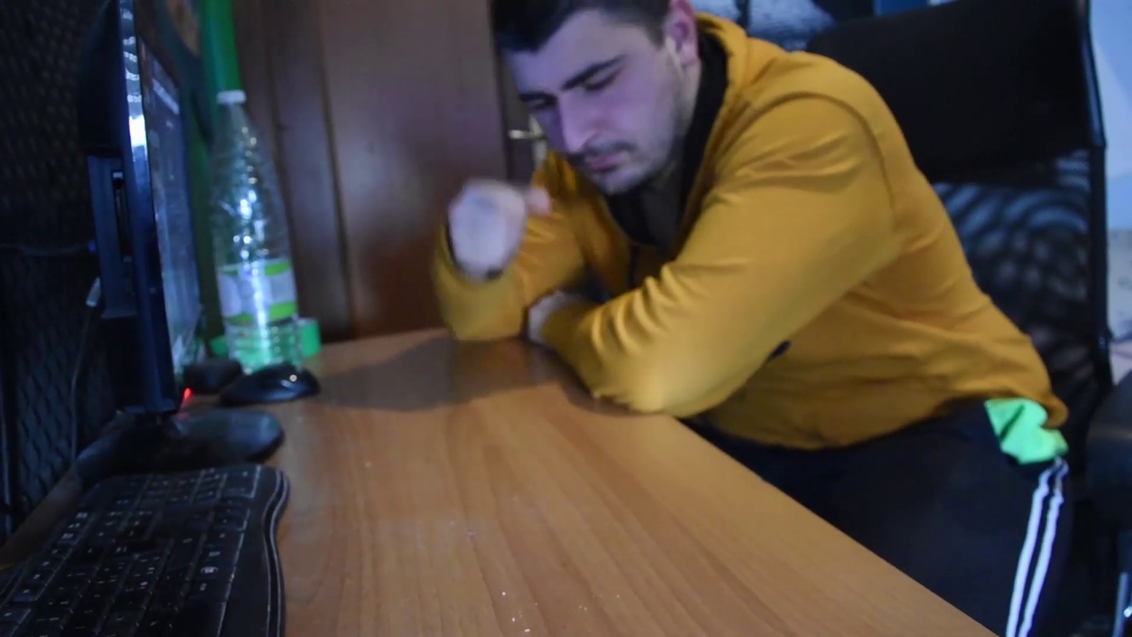